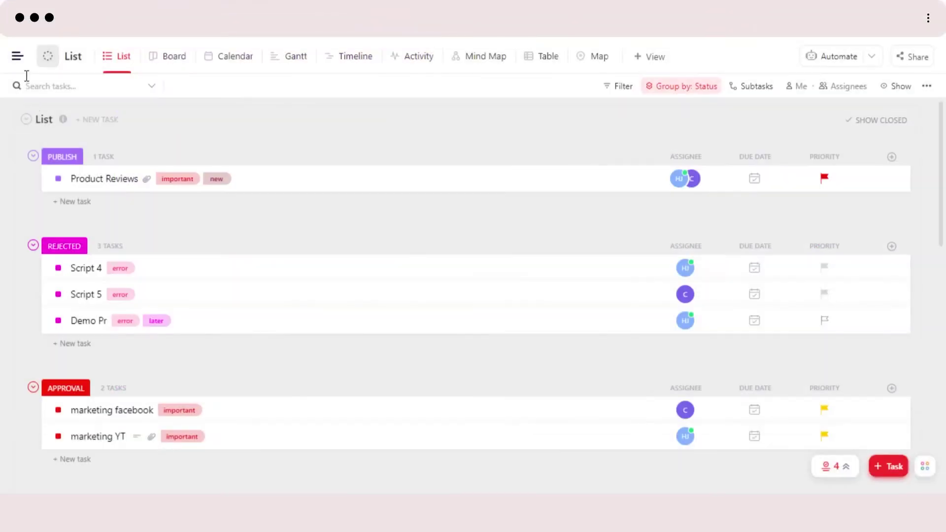
- Reveal the floating workspace sidebar over the Project Management List view
mouse_move(20, 60)
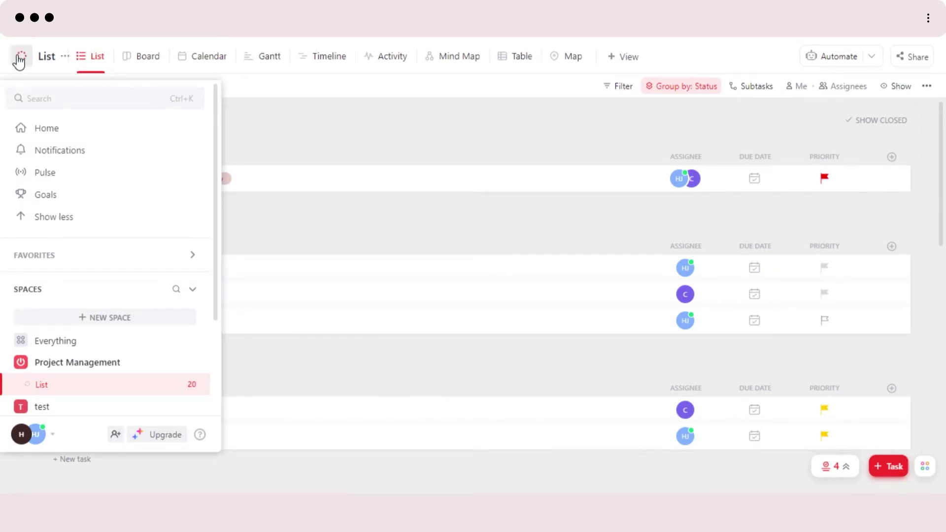
- Dock, then collapse, the sidebar so the PUBLISH, REJECTED and APPROVAL groups span full width
click(18, 59)
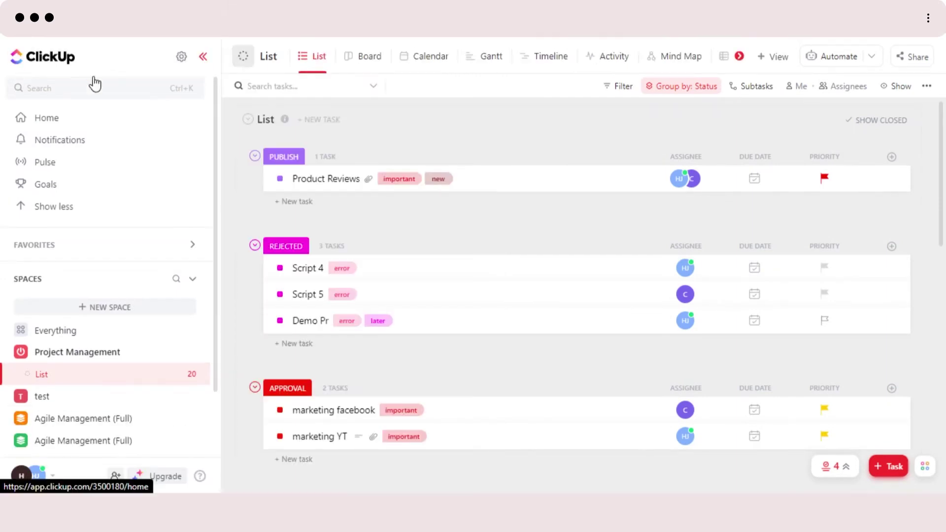
click(203, 57)
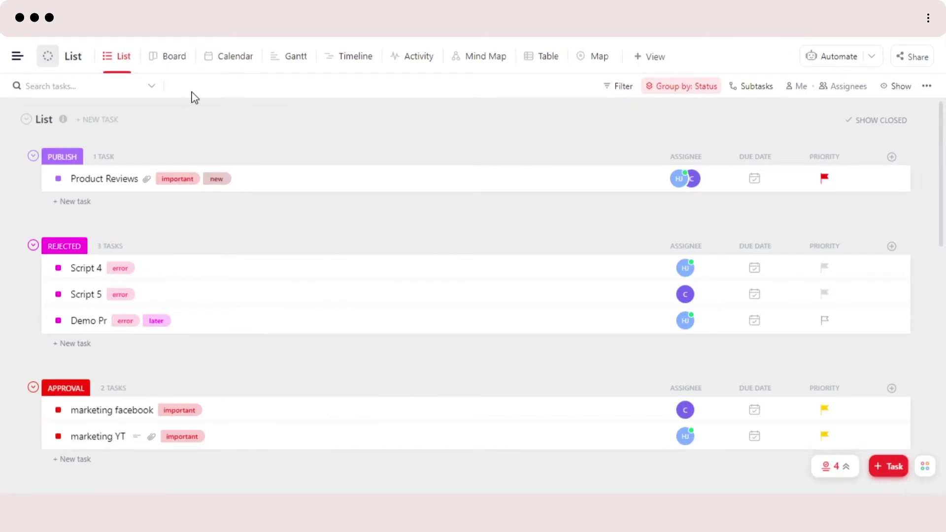
scroll(843, 163, down, 8)
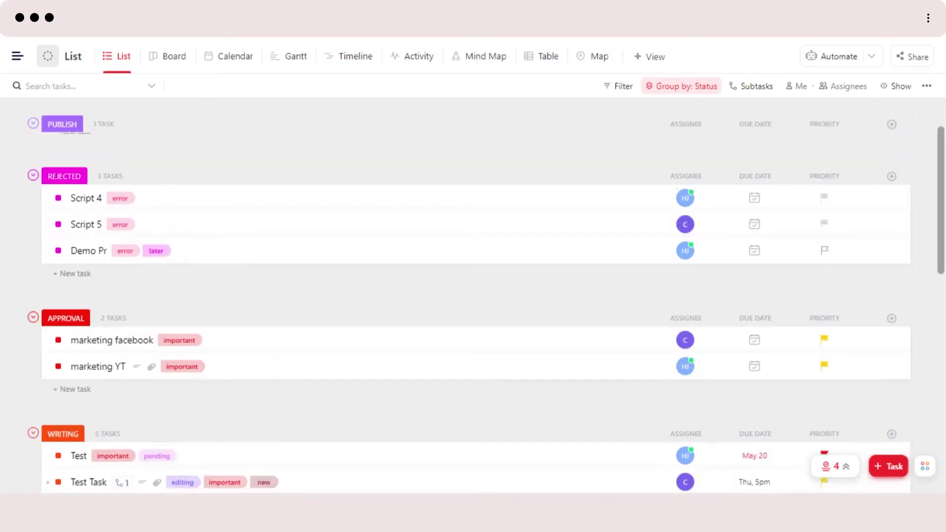
scroll(843, 163, up, 7)
scroll(838, 162, up, 2)
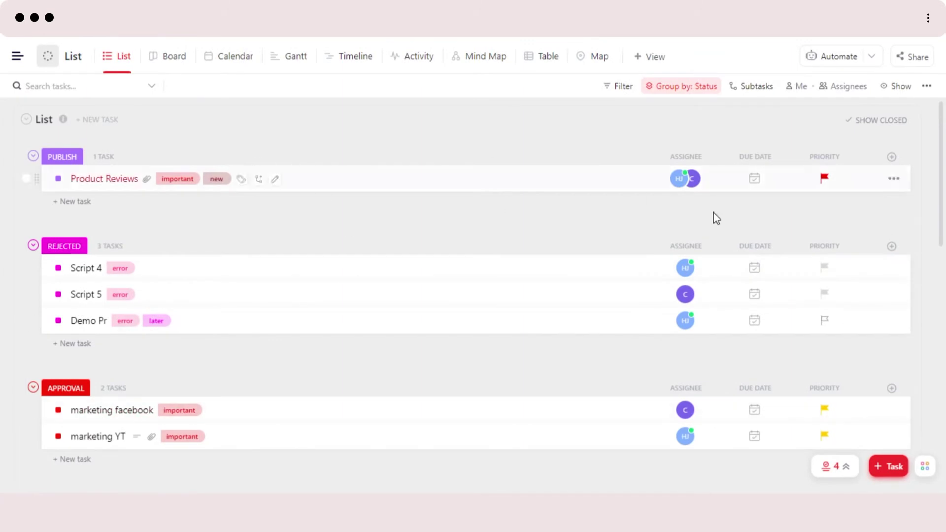
mouse_move(942, 126)
mouse_down()
mouse_move(943, 382)
mouse_move(944, 137)
mouse_up()
click(683, 85)
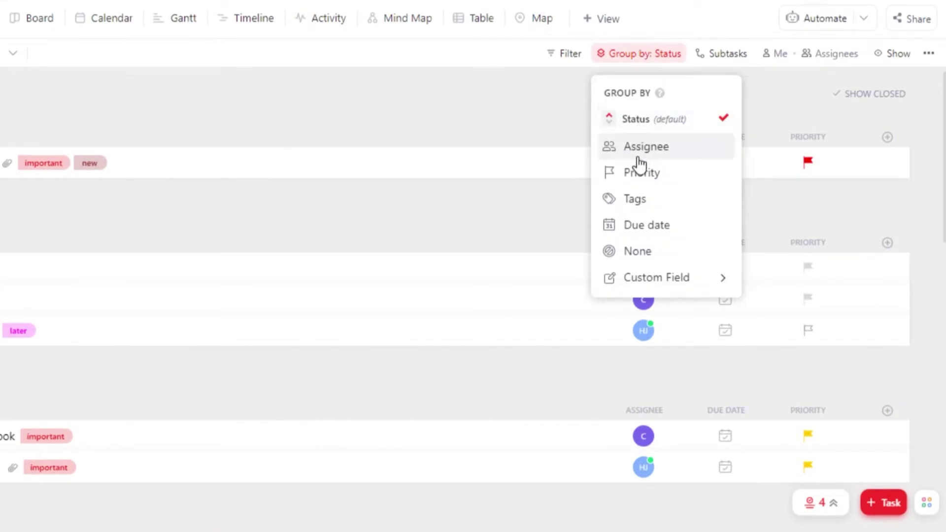
click(521, 126)
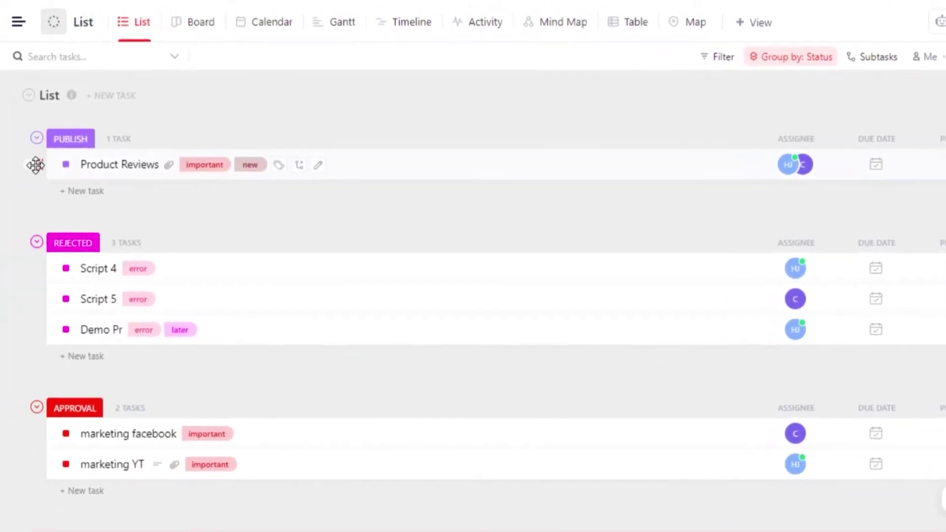
click(28, 167)
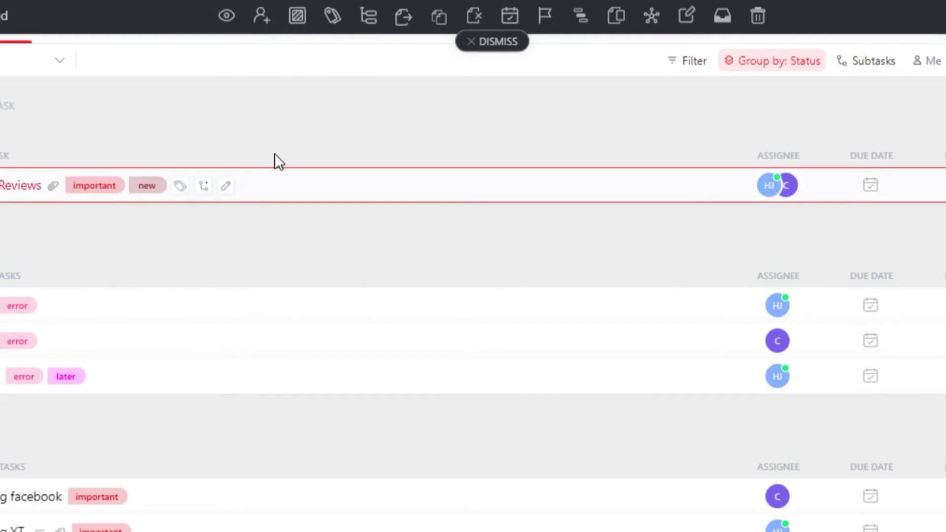
click(470, 43)
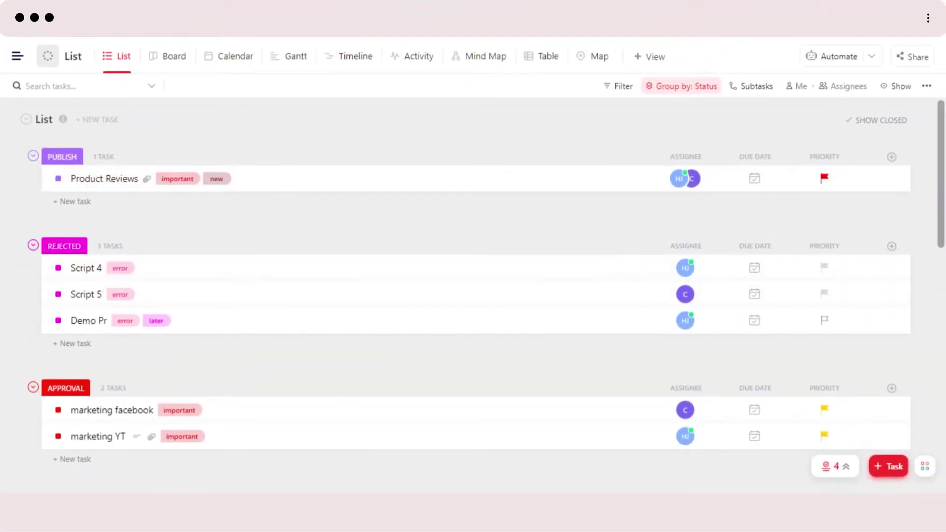
- Nest Script 5 under Product Reviews as a subtask, leaving REJECTED with two tasks
drag(941, 148, 941, 347)
scroll(473, 306, down, 3)
scroll(473, 305, up, 3)
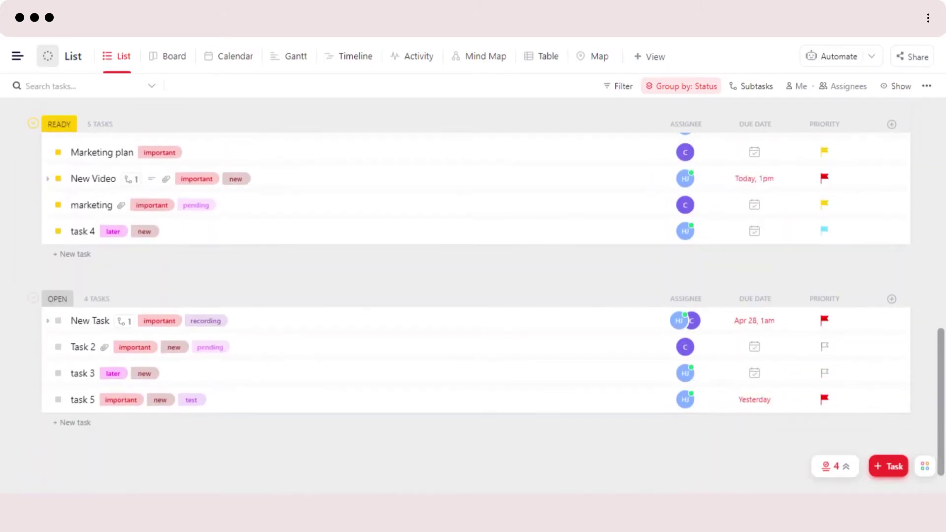
scroll(473, 296, up, 8)
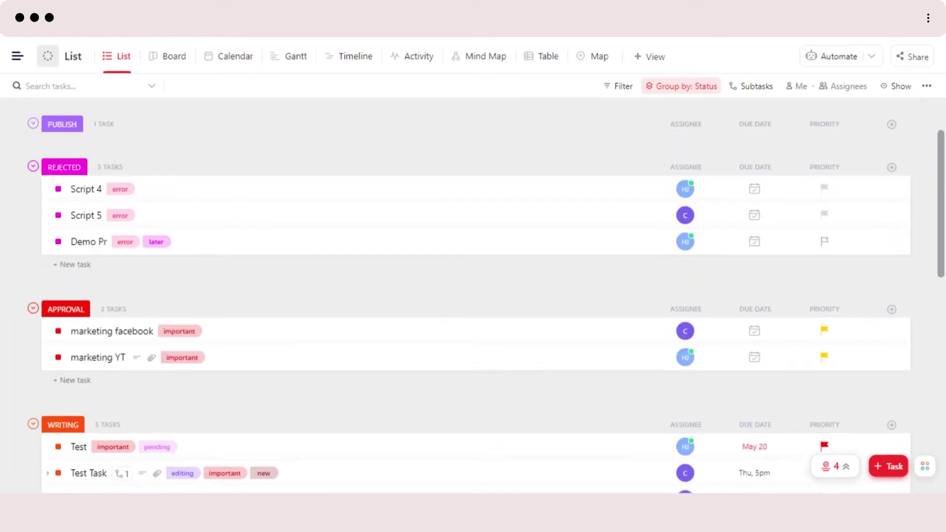
scroll(473, 296, down, 5)
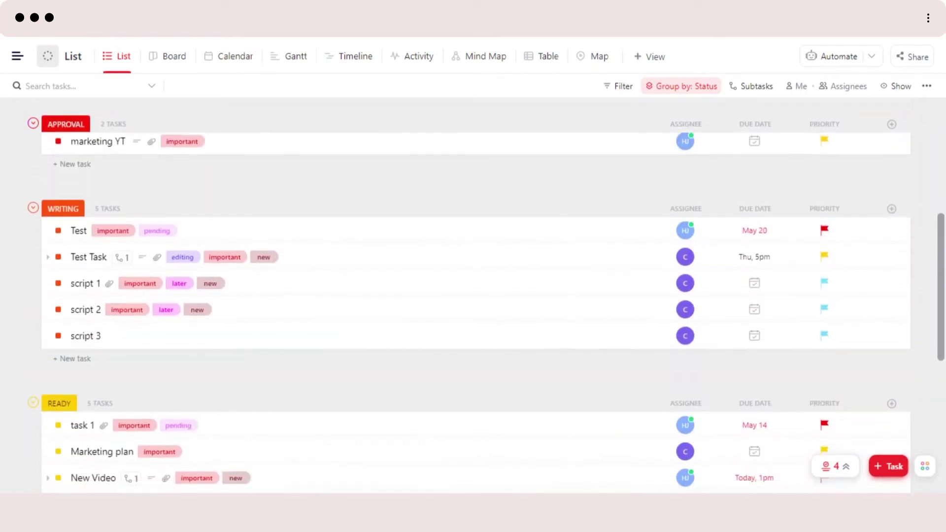
scroll(473, 296, down, 2)
scroll(473, 296, up, 7)
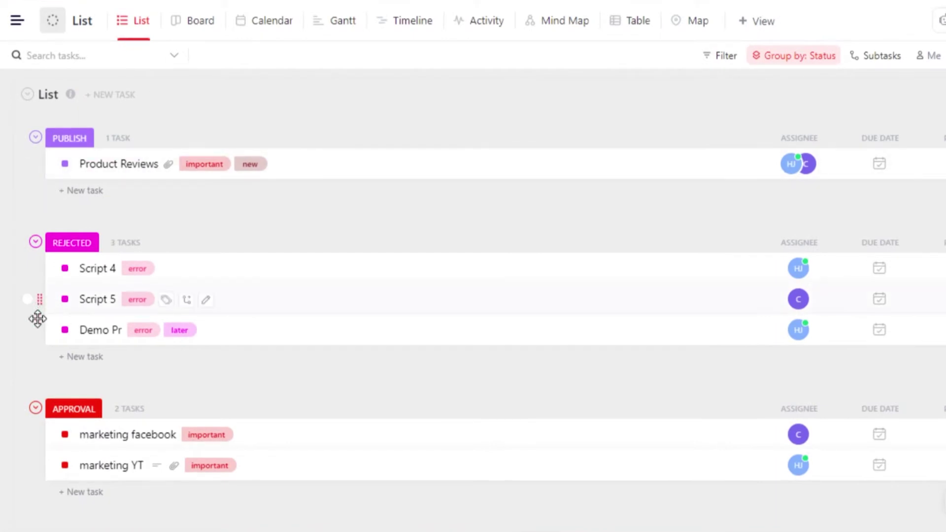
drag(43, 363, 64, 170)
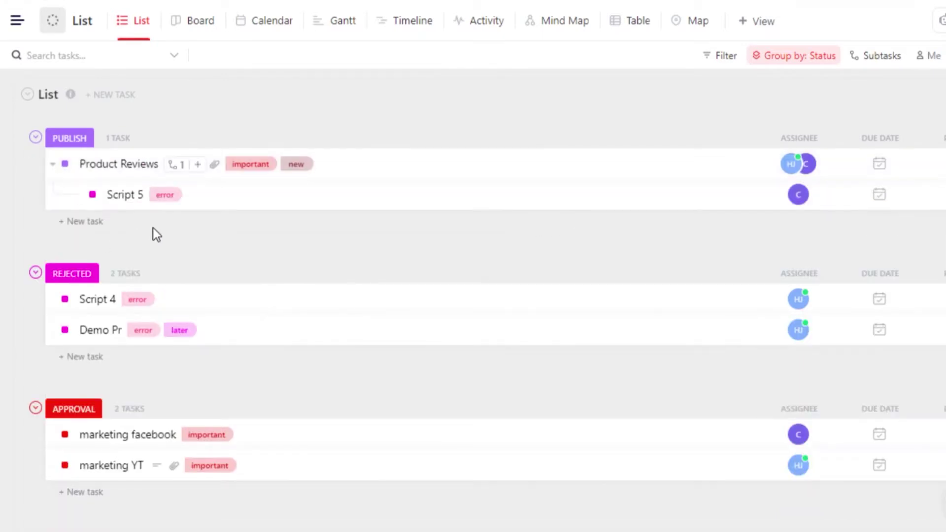
- Open script 3's task details, then close them to return to the list
scroll(473, 296, down, 10)
scroll(473, 296, up, 4)
scroll(472, 296, up, 2)
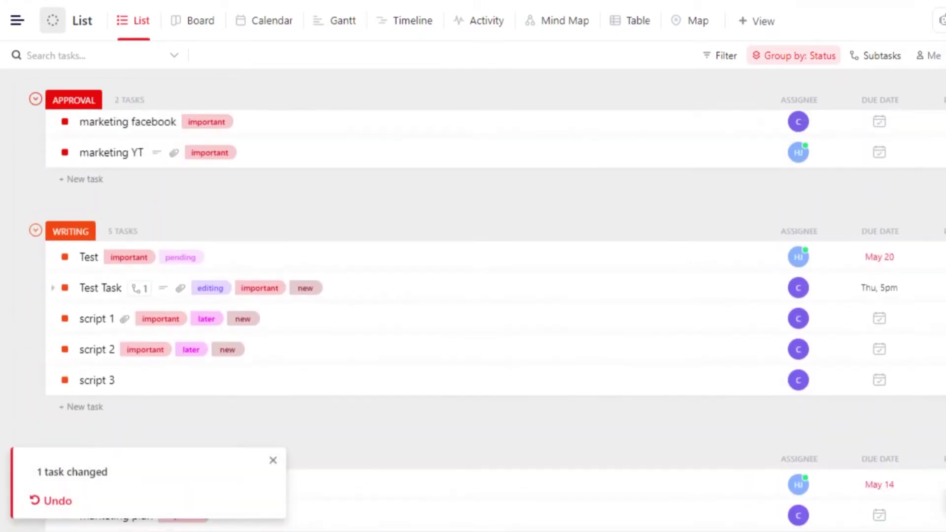
click(308, 390)
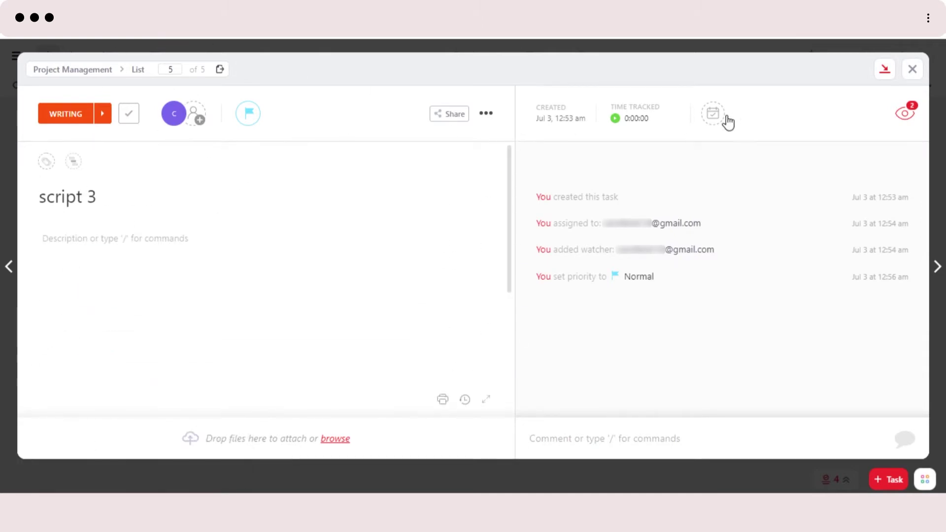
click(913, 70)
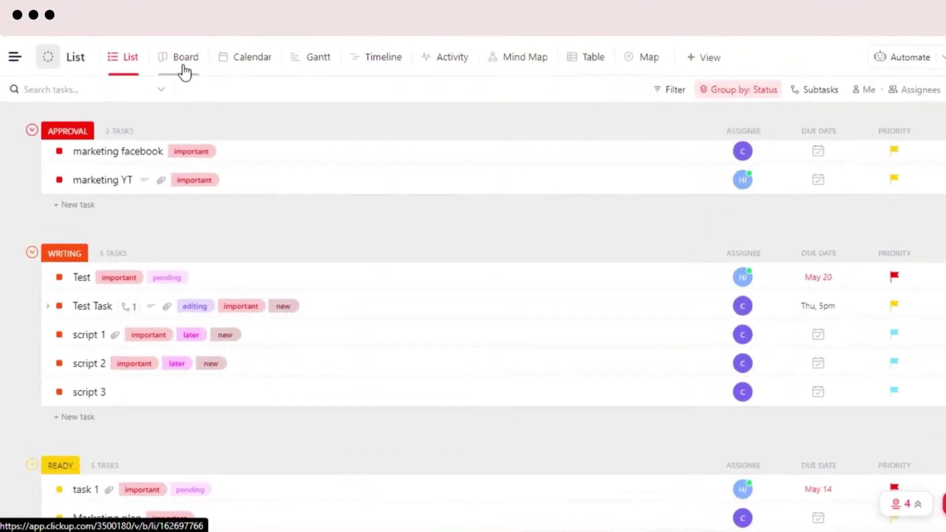
- Switch the list to Board view, then dismiss the Add View panel without adding a view
click(173, 66)
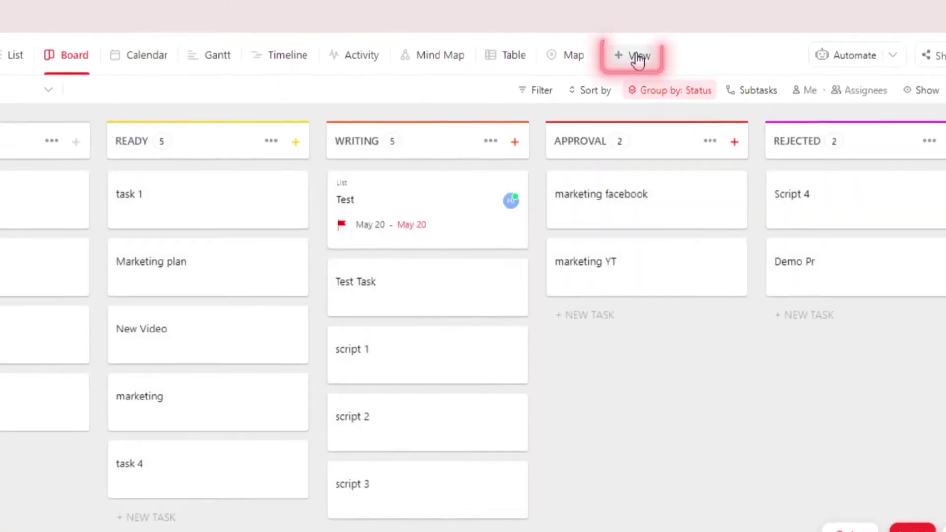
click(636, 58)
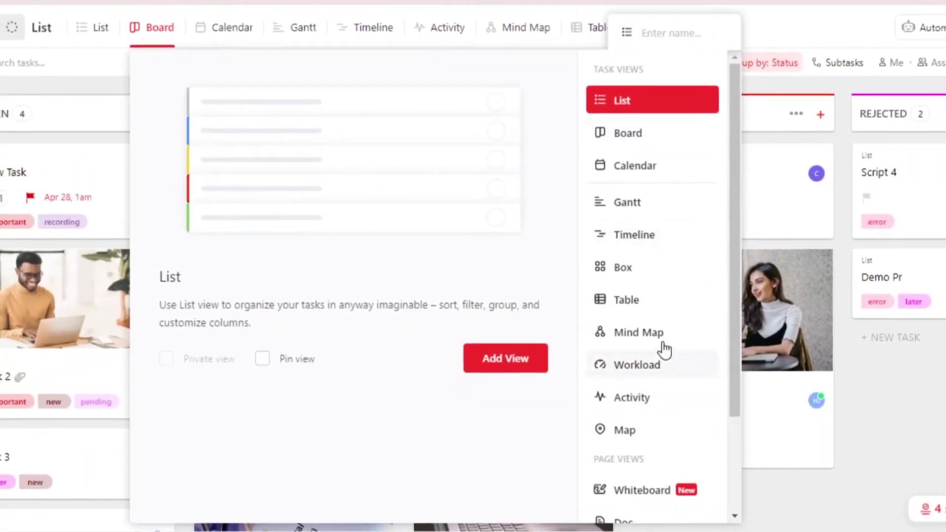
drag(737, 281, 732, 245)
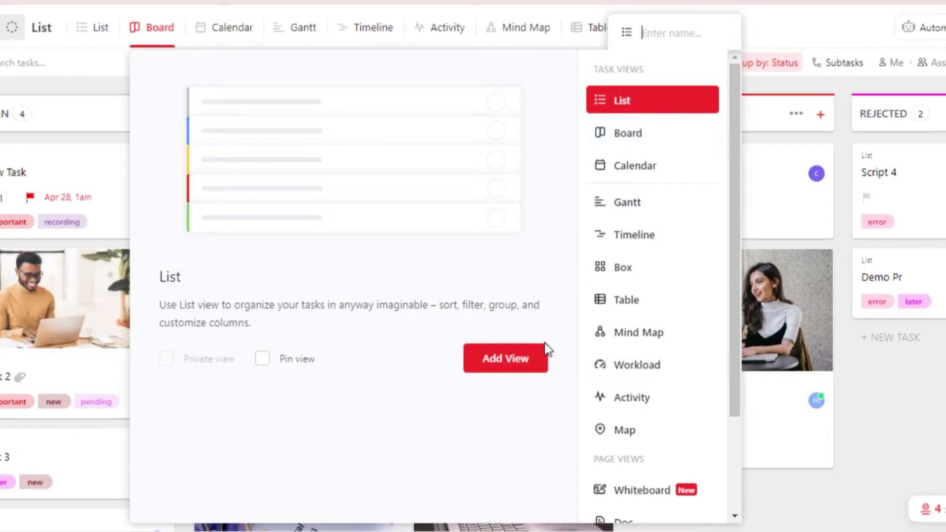
click(800, 14)
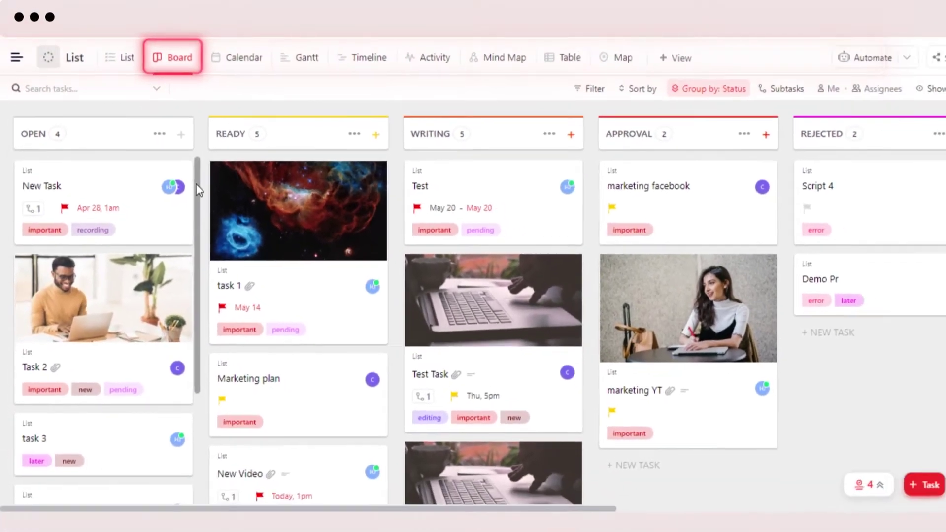
- Move the marketing YT card from APPROVAL to REJECTED, leaving APPROVAL 1 and REJECTED 3
scroll(219, 276, down, 3)
drag(192, 293, 205, 140)
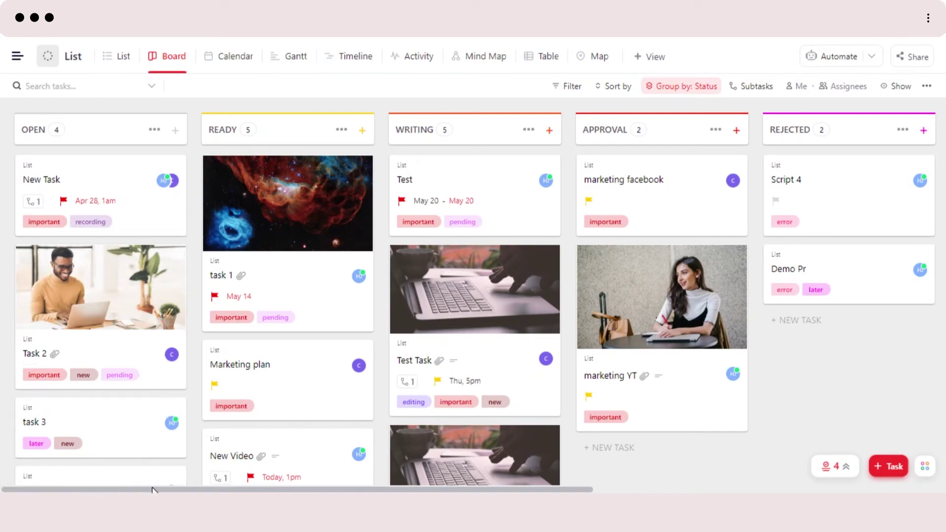
drag(296, 489, 355, 489)
scroll(556, 473, right, 10)
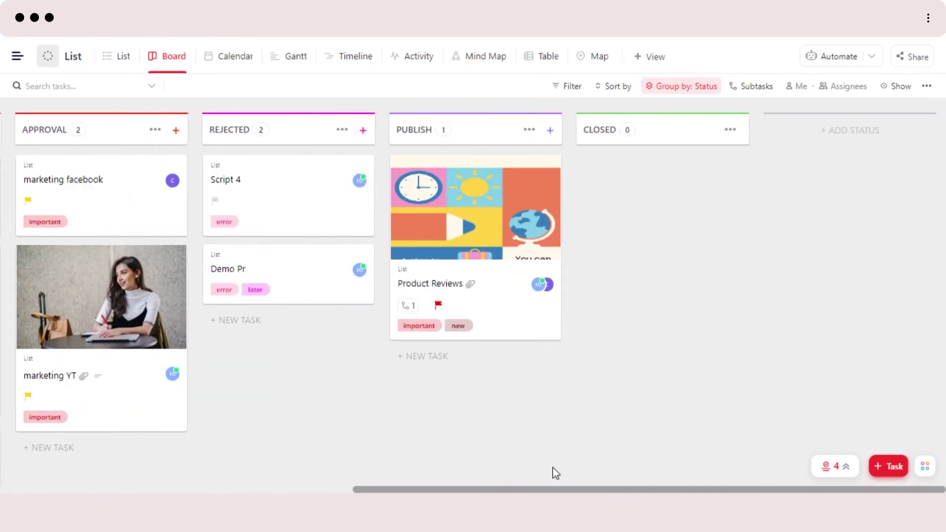
scroll(570, 472, left, 10)
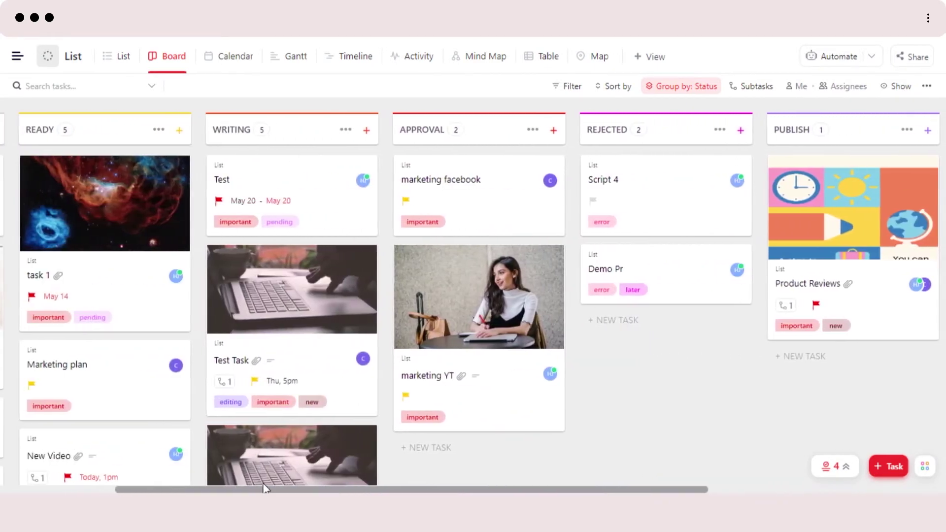
drag(290, 491, 347, 491)
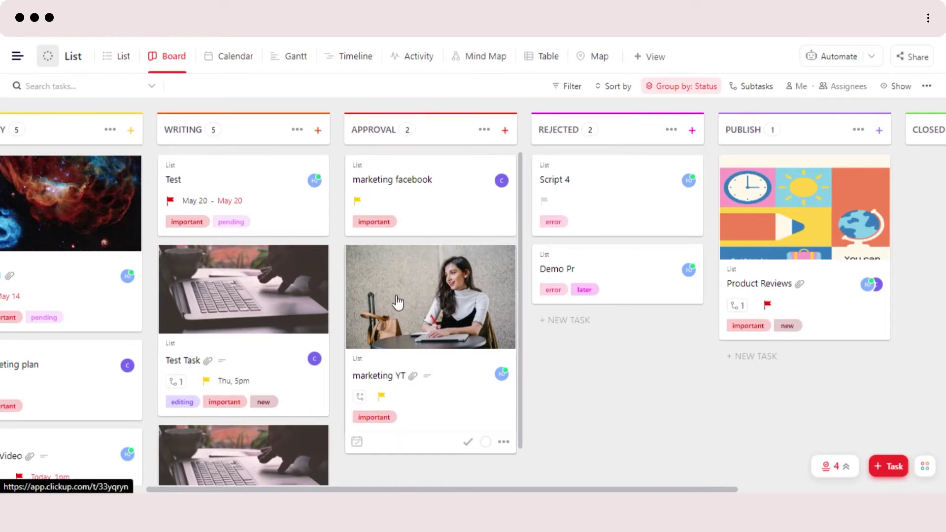
drag(389, 329, 589, 353)
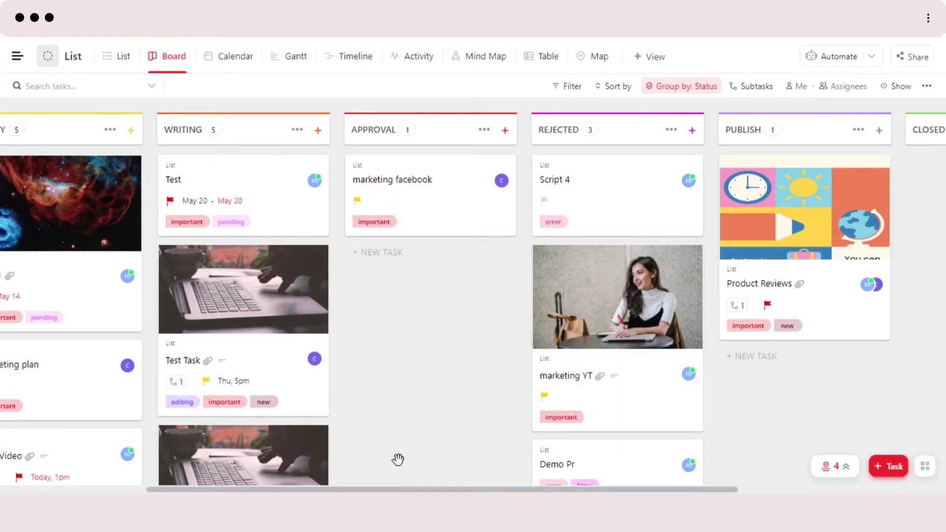
drag(398, 459, 494, 459)
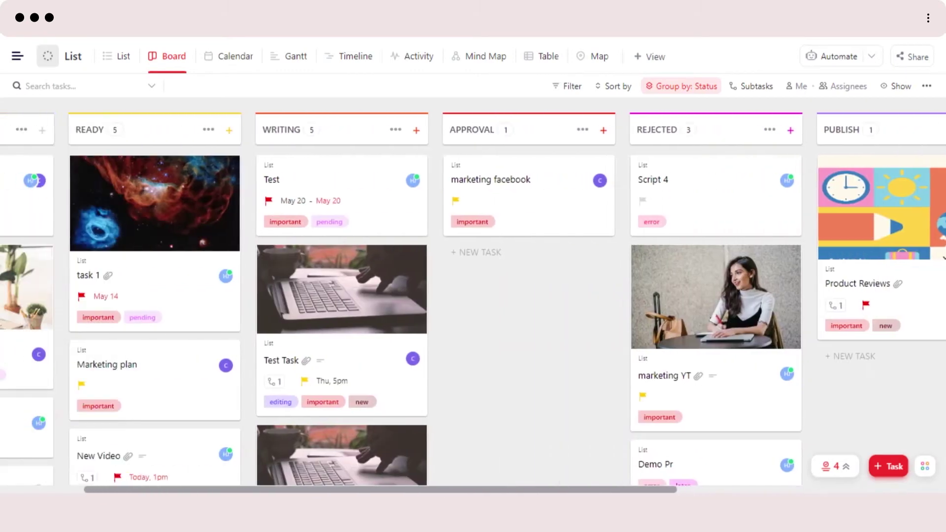
drag(269, 487, 185, 480)
mouse_move(269, 489)
mouse_down()
mouse_move(386, 489)
mouse_move(269, 489)
mouse_up()
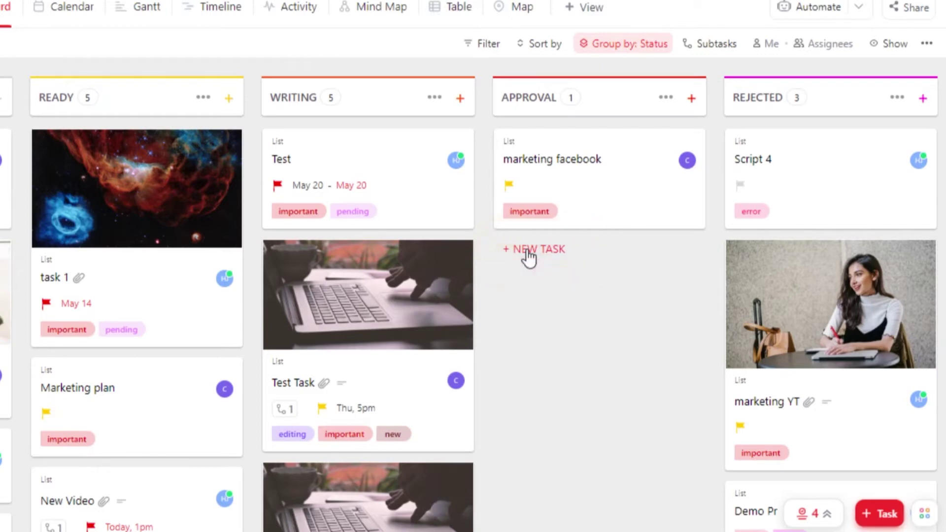
- Add a new card named 'task 8' to the APPROVAL column
click(528, 254)
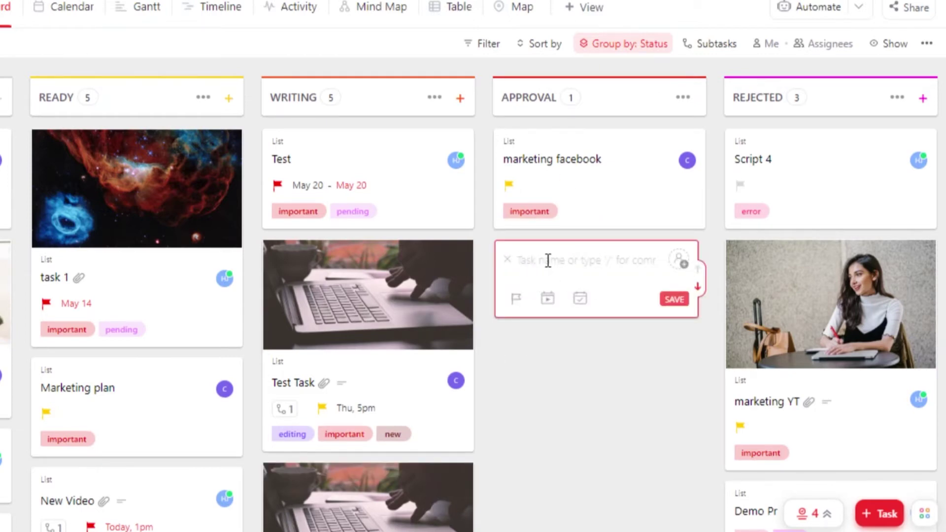
text(task 8)
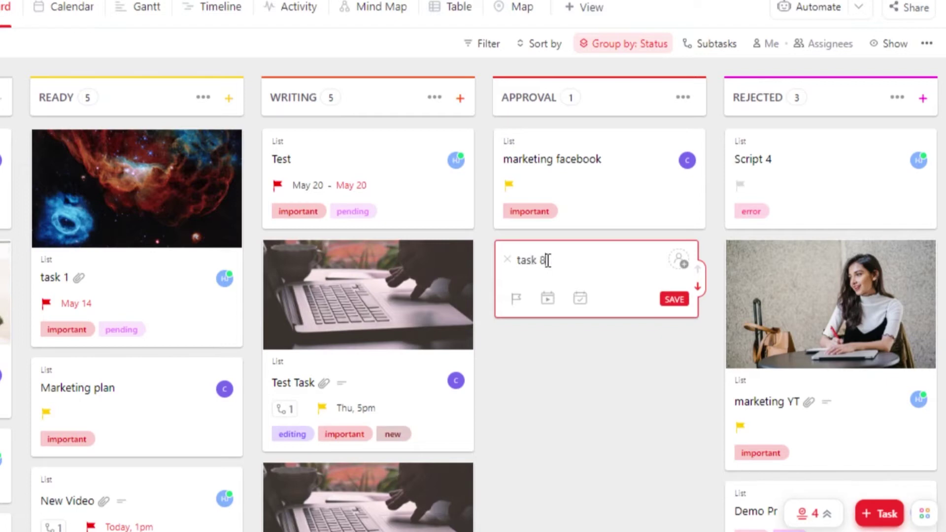
key(Return)
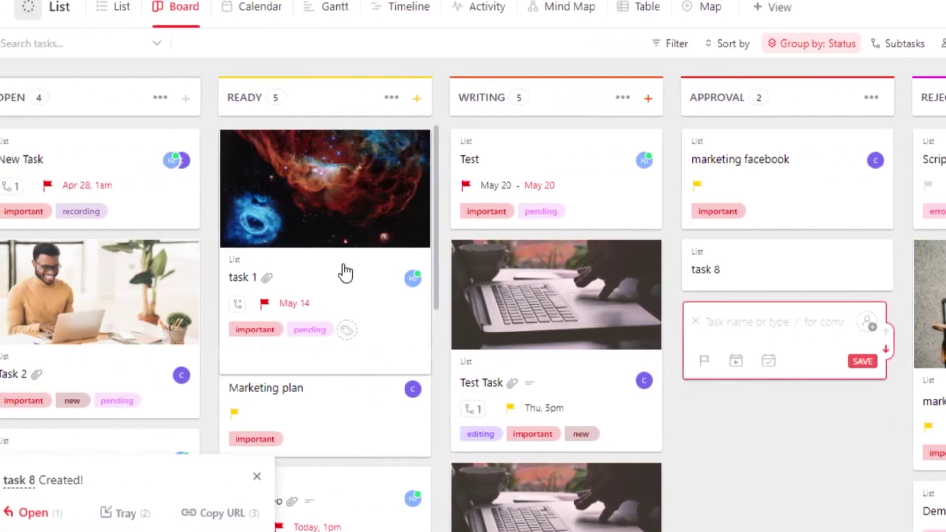
- Open task 1's detail window and close it to return to the Board
click(316, 272)
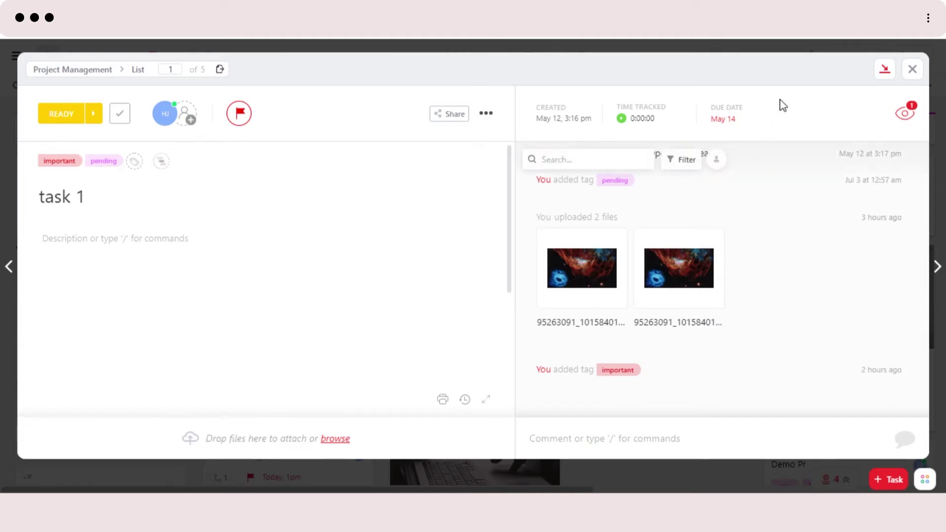
click(912, 73)
drag(224, 488, 172, 476)
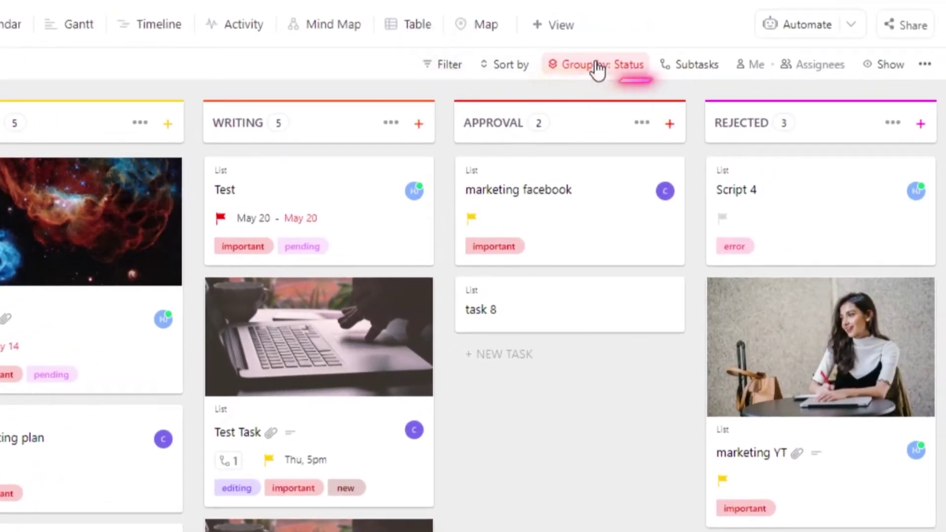
- Toggle the Me filter on and off, then show the list in the July 2022 Calendar view
click(753, 68)
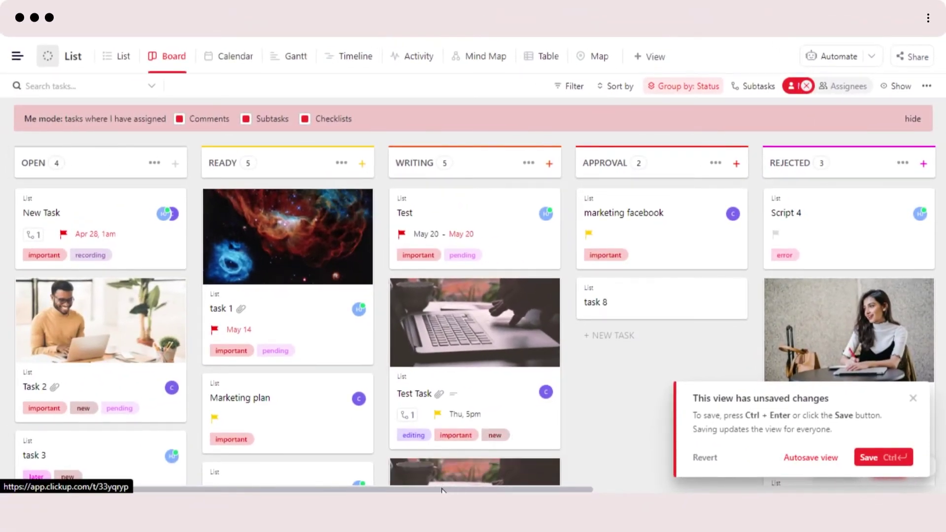
mouse_move(442, 490)
mouse_down()
mouse_move(575, 491)
mouse_move(438, 490)
mouse_up()
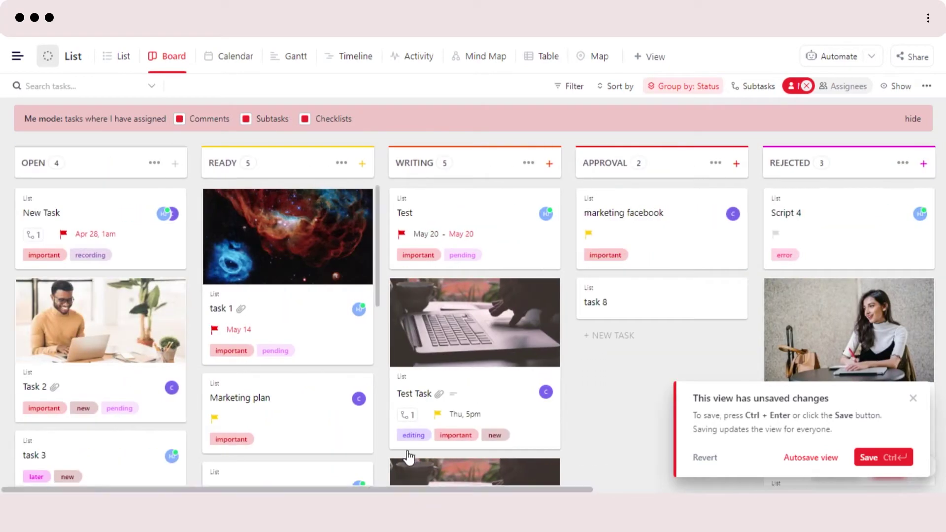
click(807, 87)
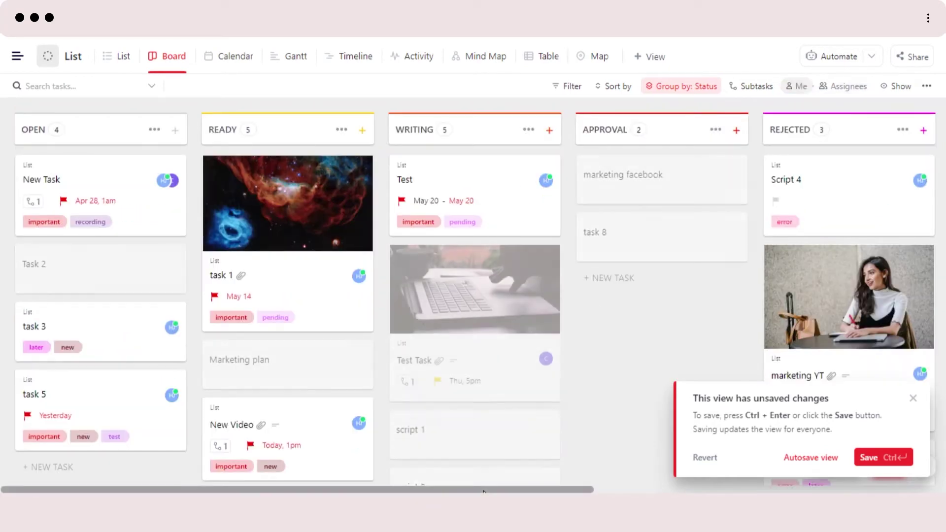
click(248, 55)
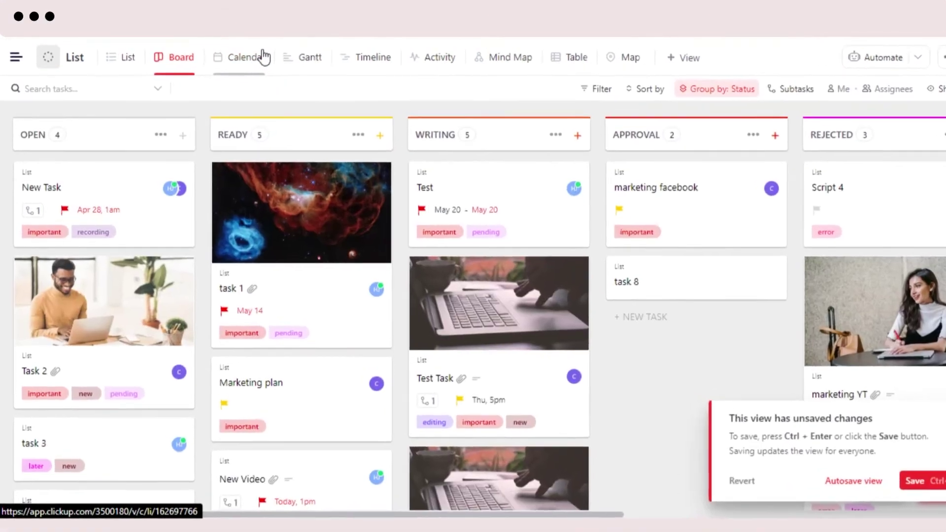
click(251, 54)
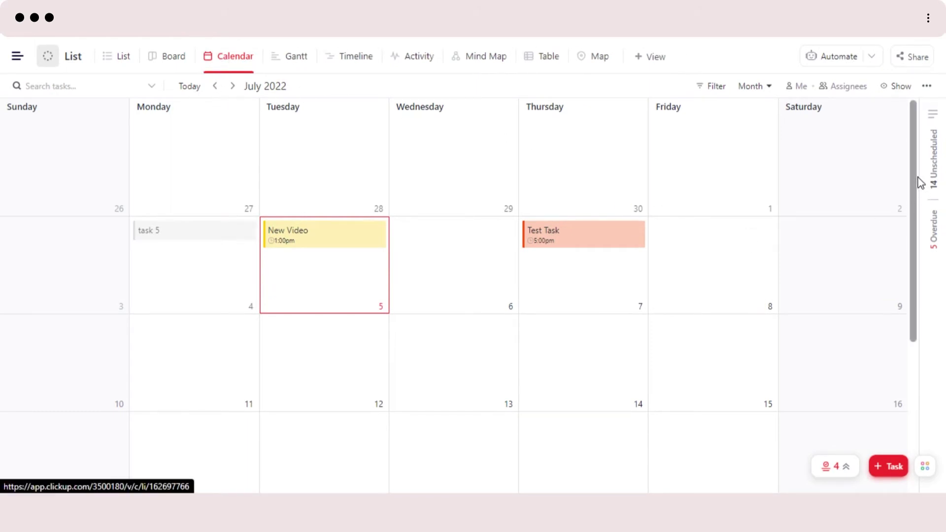
drag(917, 177, 916, 145)
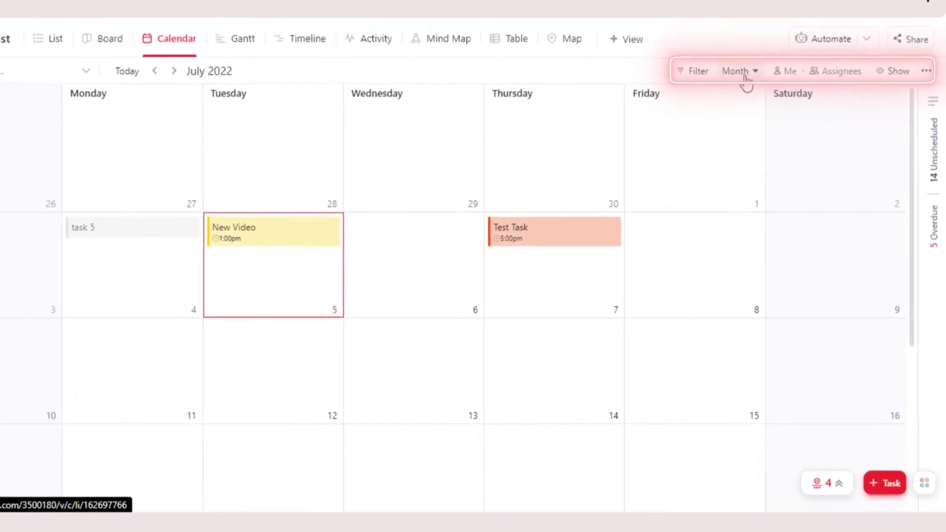
click(739, 72)
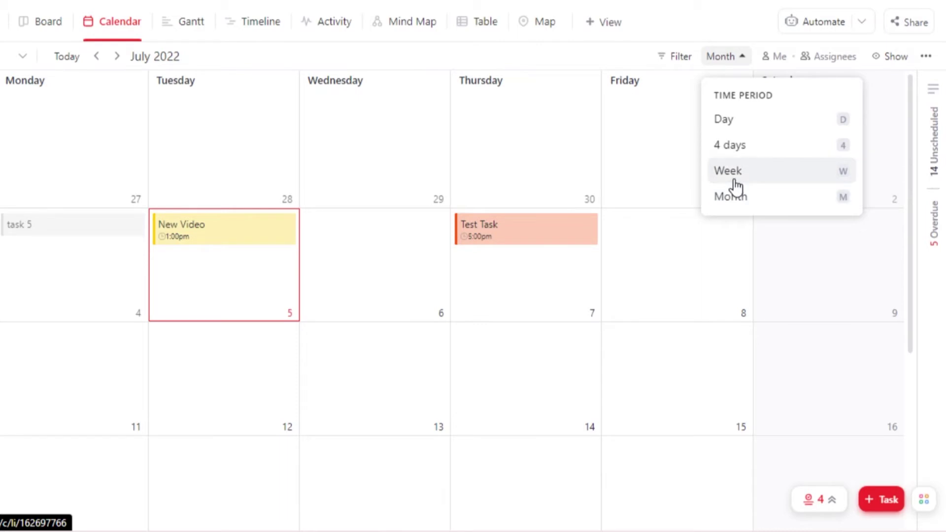
key(w)
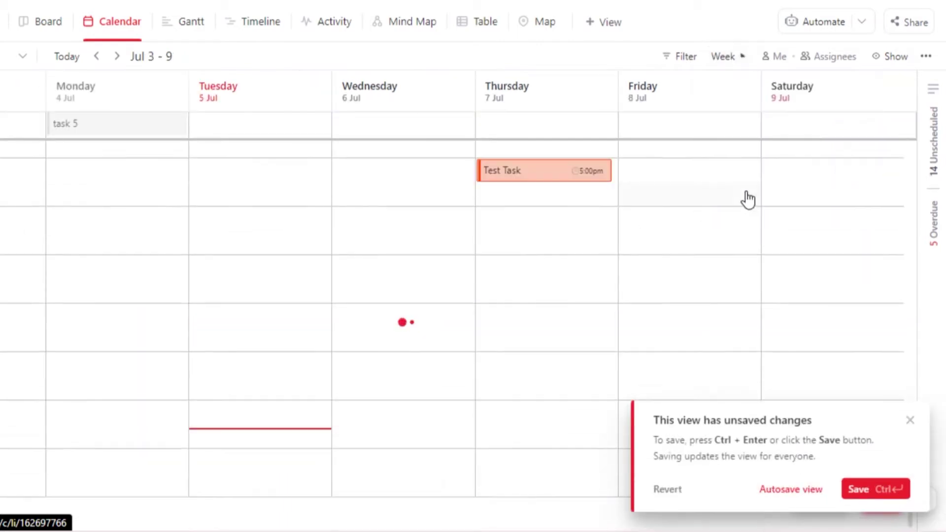
click(728, 57)
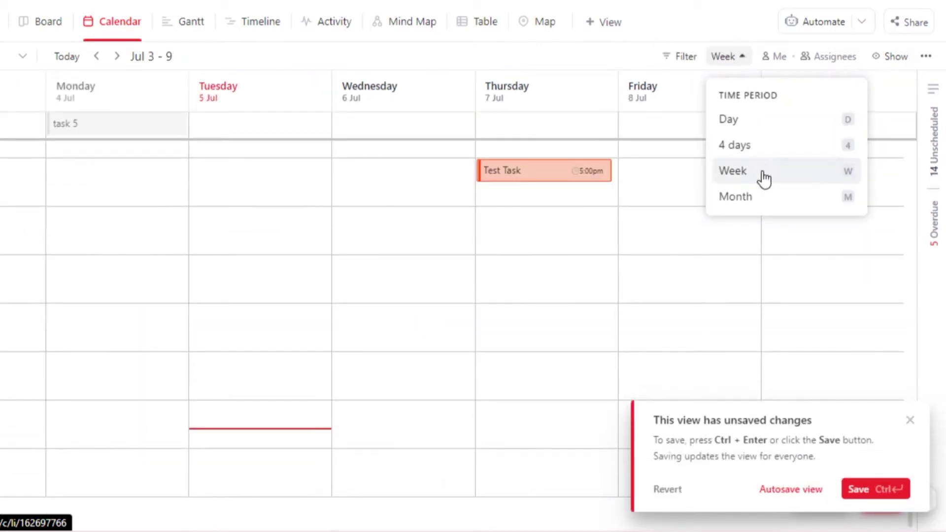
click(765, 211)
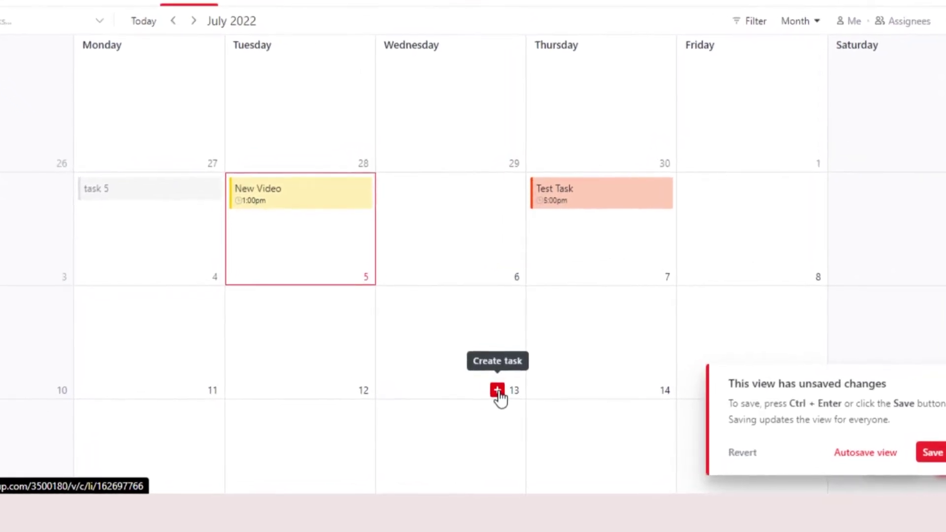
- Create a task named 'task 8' on Wednesday, July 13
click(497, 390)
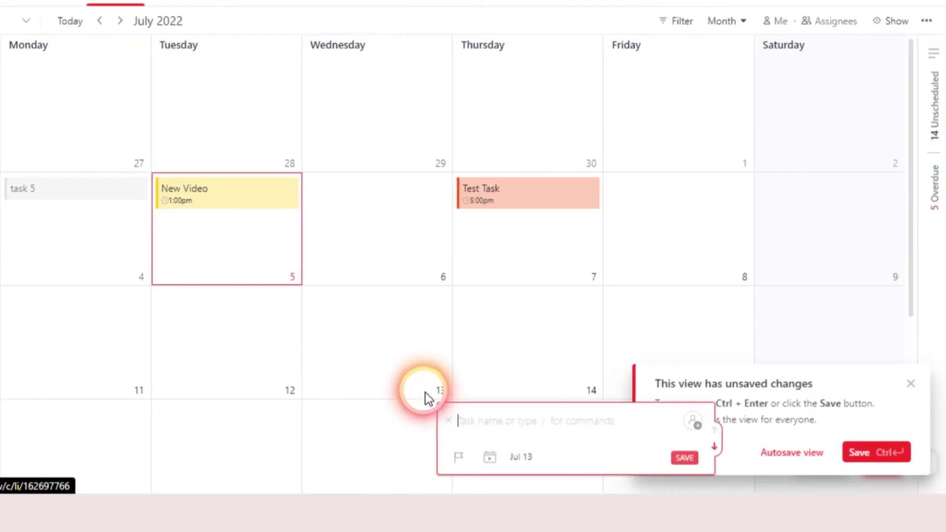
text(task 8)
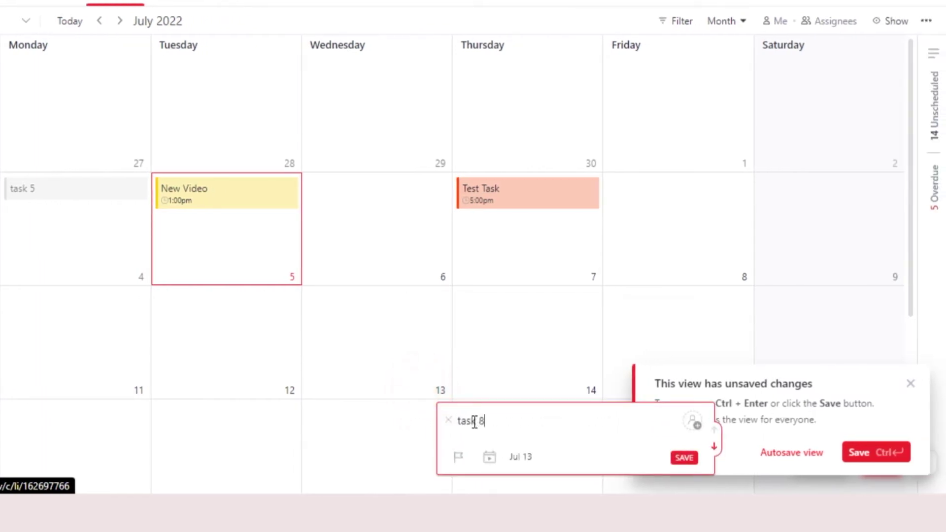
key(Return)
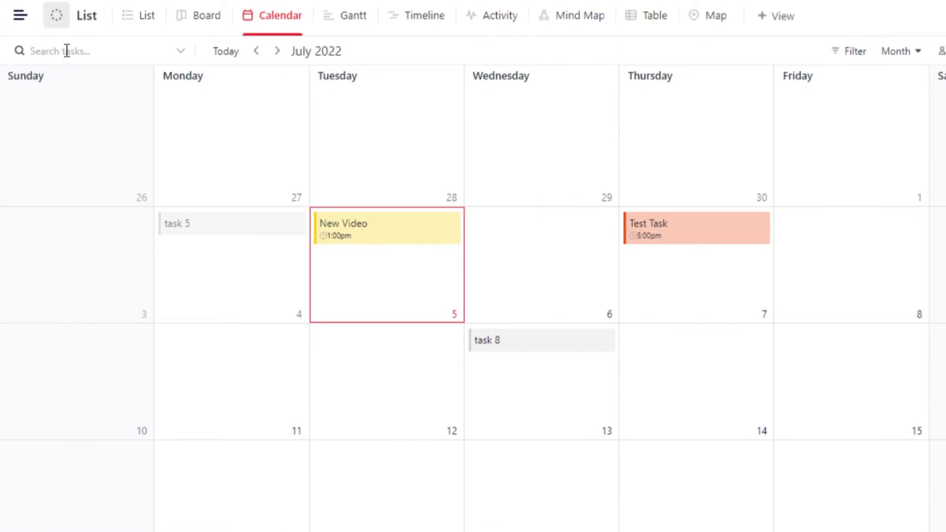
- Page the calendar forward to August 2022 and back to July 2022
click(277, 54)
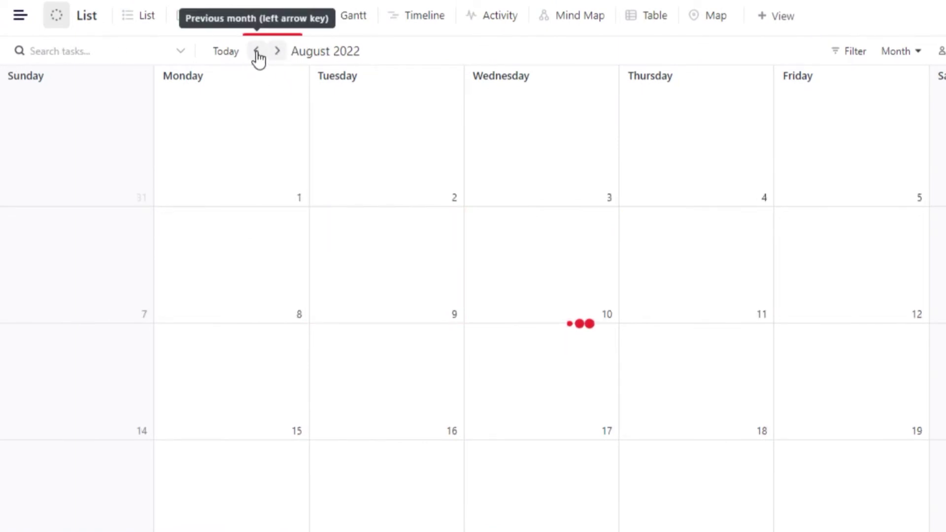
click(256, 52)
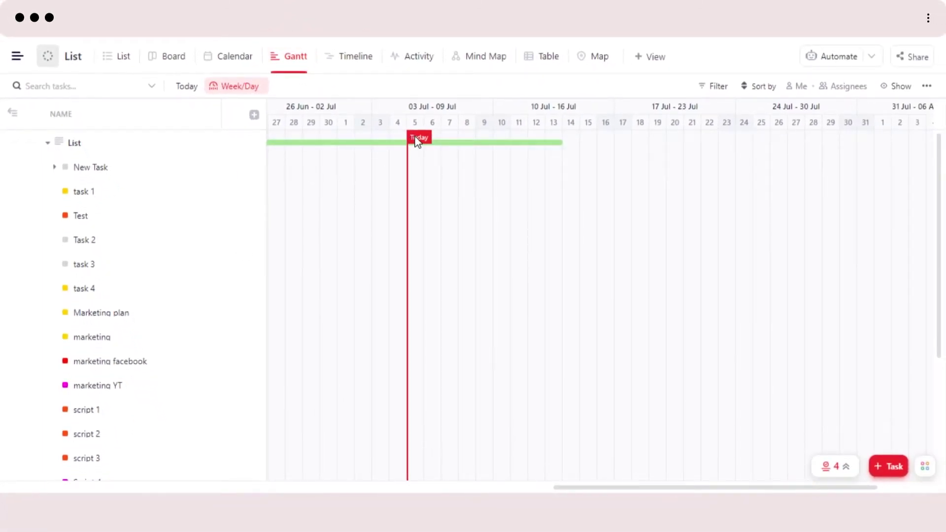
- Change the Gantt timescale from Week/Day to Year/Month, showing New Task, task 1 and Test
drag(414, 142, 574, 162)
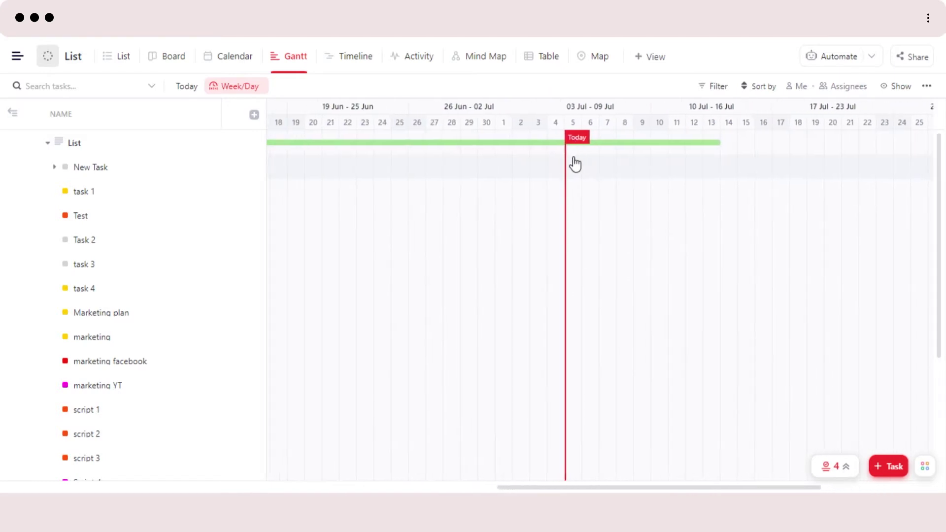
drag(427, 179, 606, 197)
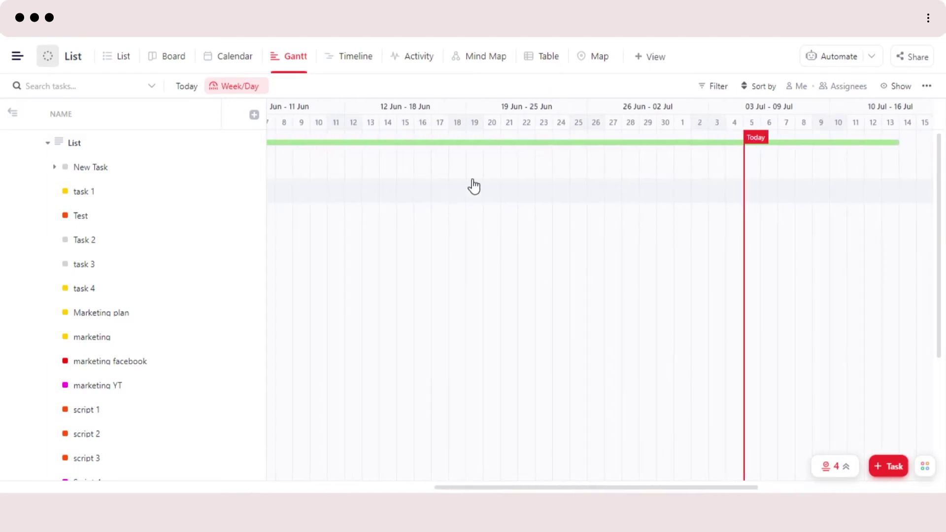
drag(473, 186, 576, 195)
scroll(445, 177, right, 3)
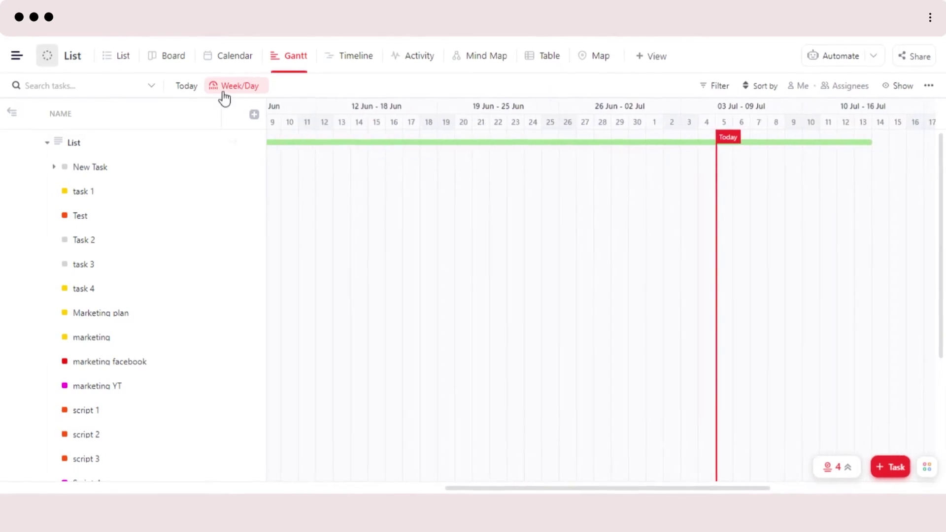
click(226, 87)
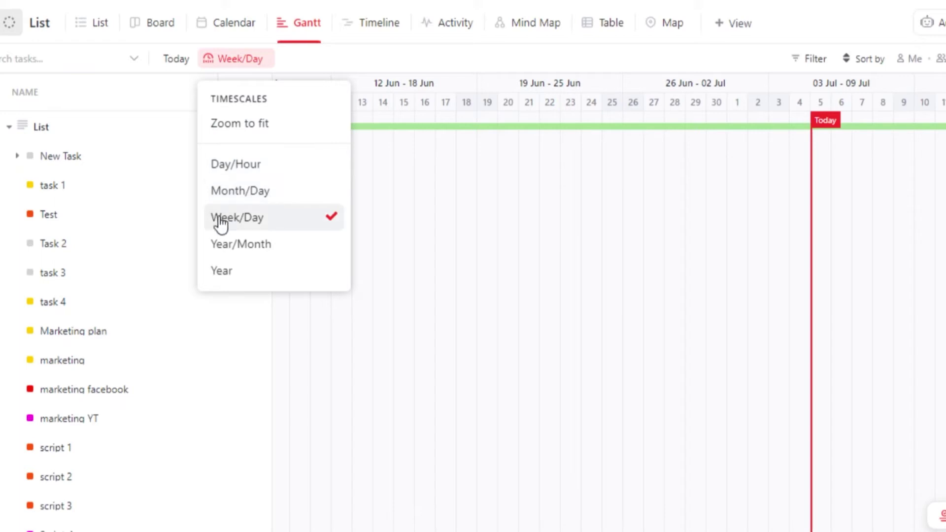
click(261, 245)
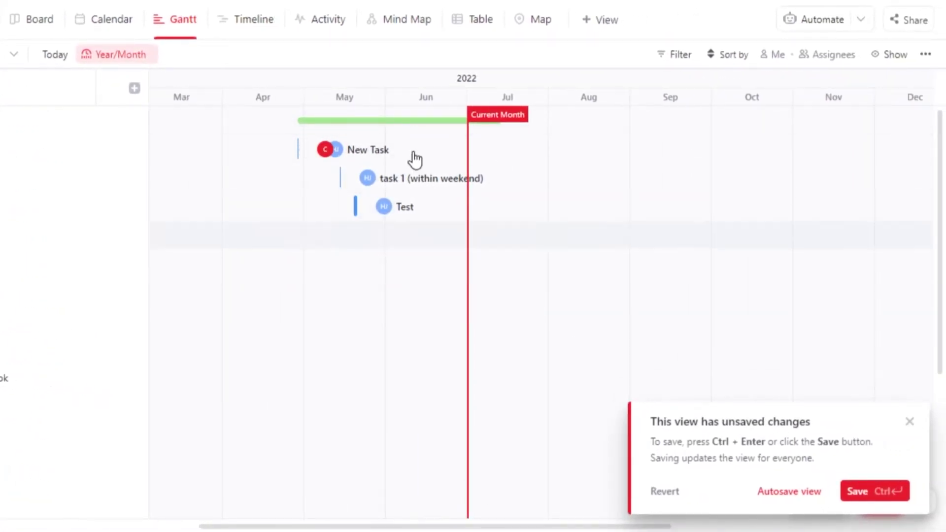
mouse_move(319, 151)
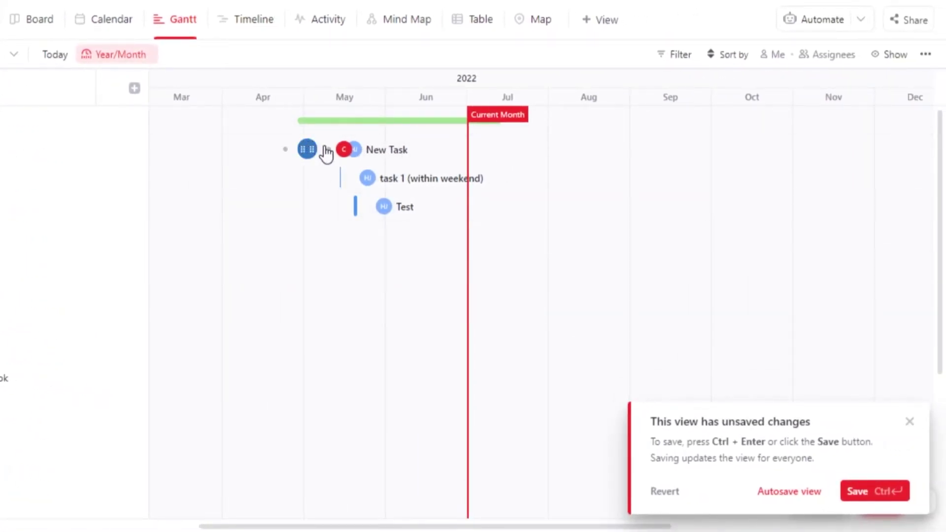
mouse_move(311, 149)
mouse_down()
mouse_move(387, 300)
mouse_move(401, 300)
mouse_up()
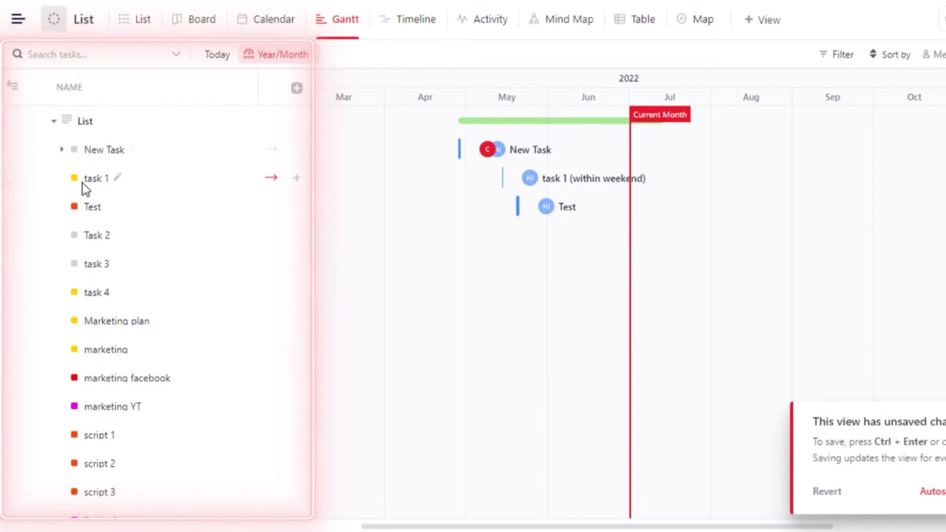
click(12, 179)
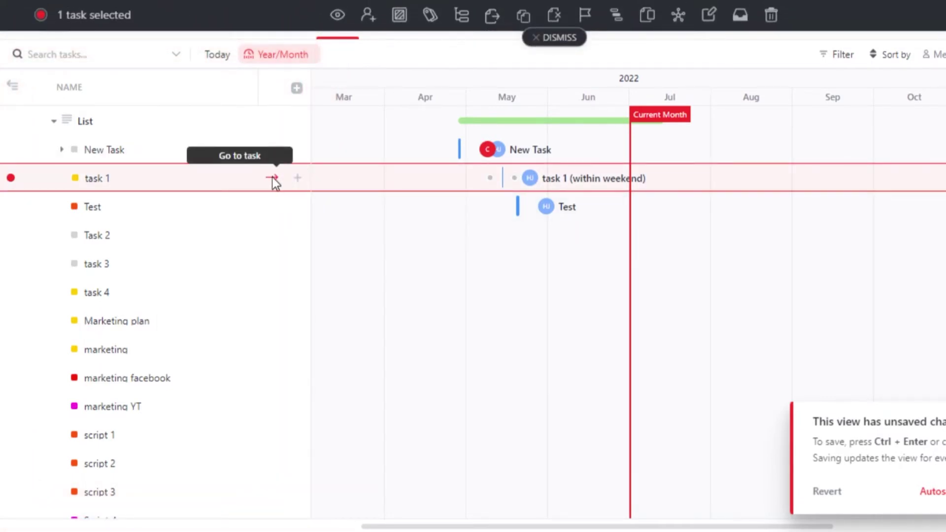
click(11, 235)
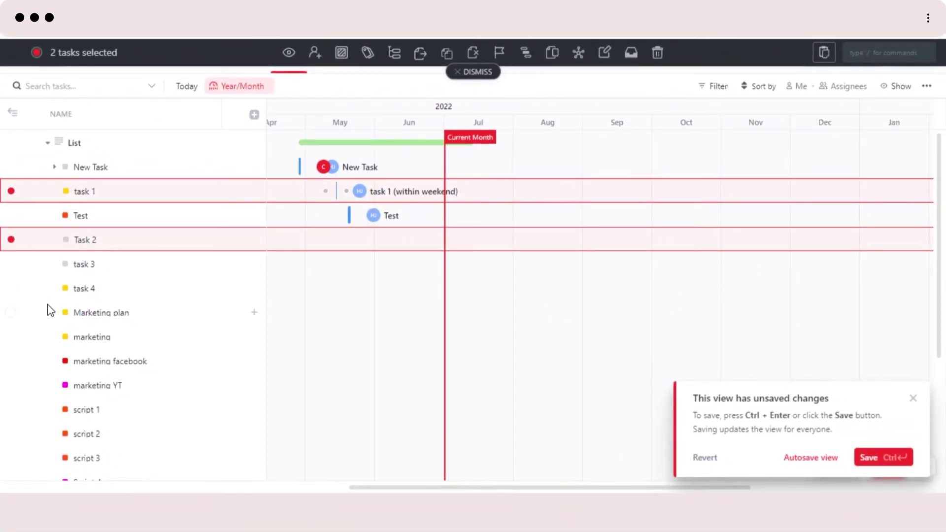
click(14, 293)
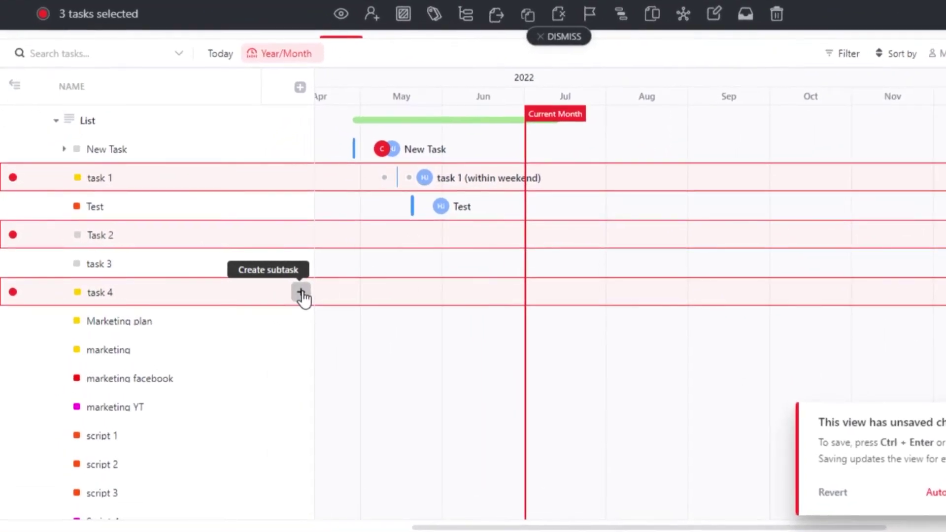
click(300, 292)
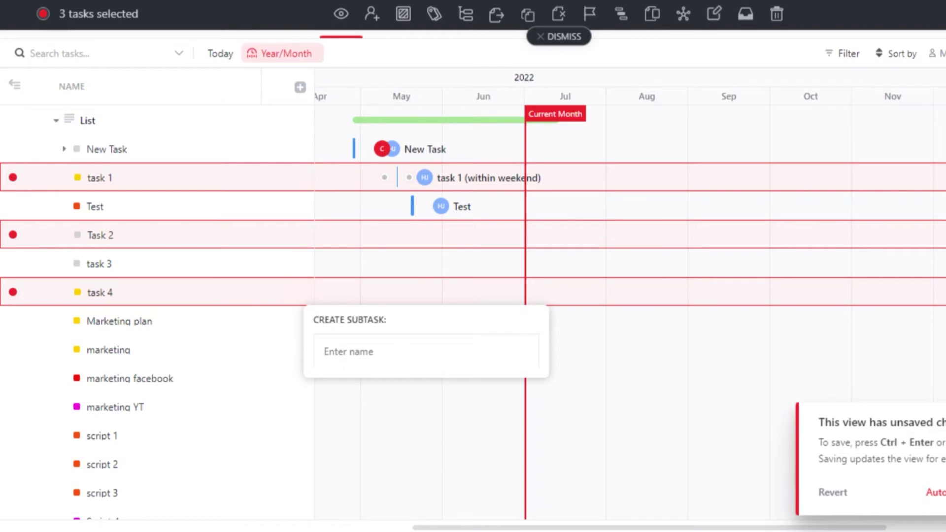
key(Escape)
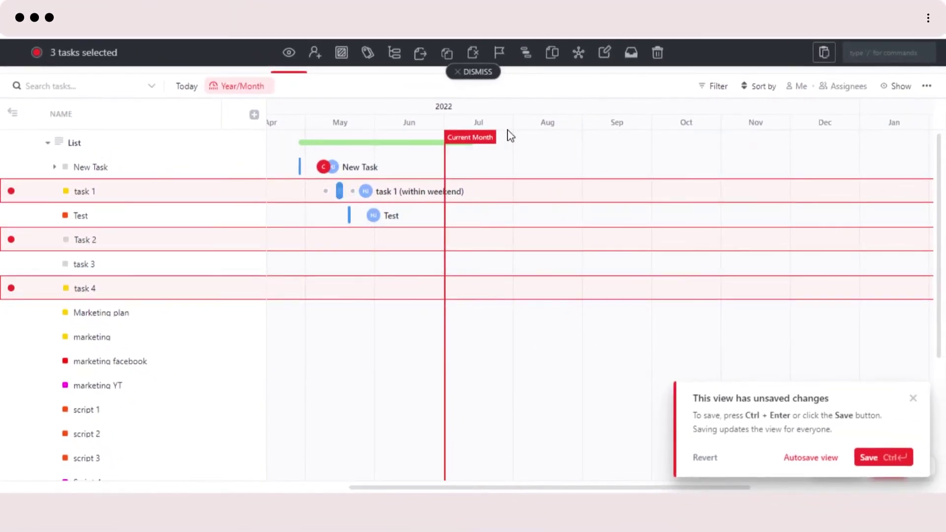
click(472, 71)
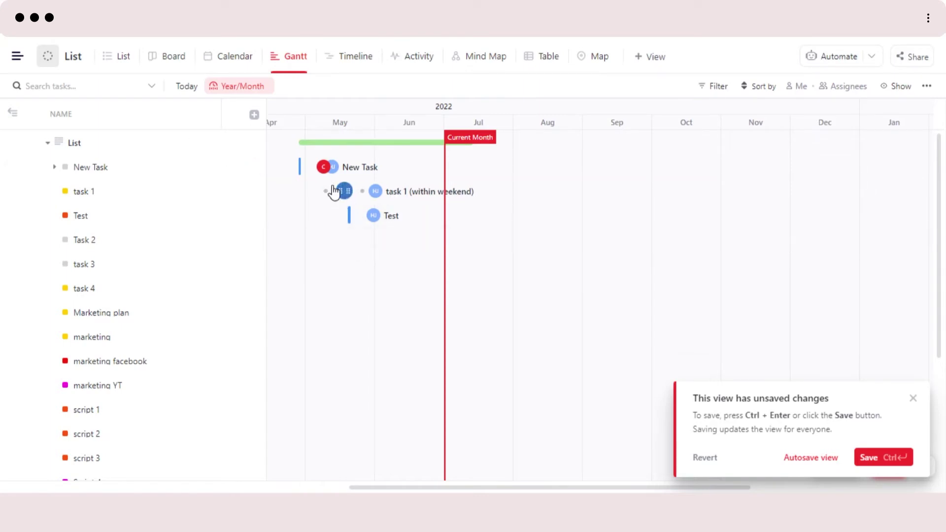
drag(310, 222, 382, 220)
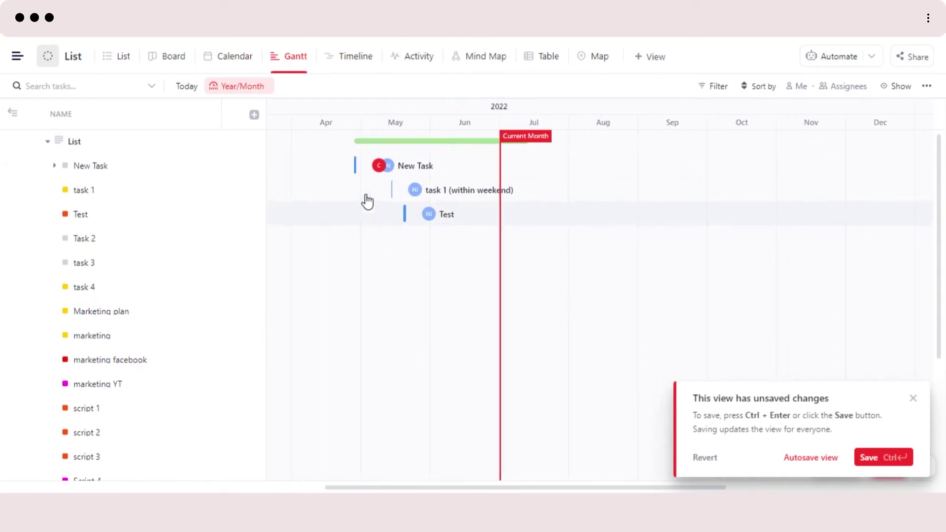
mouse_move(354, 166)
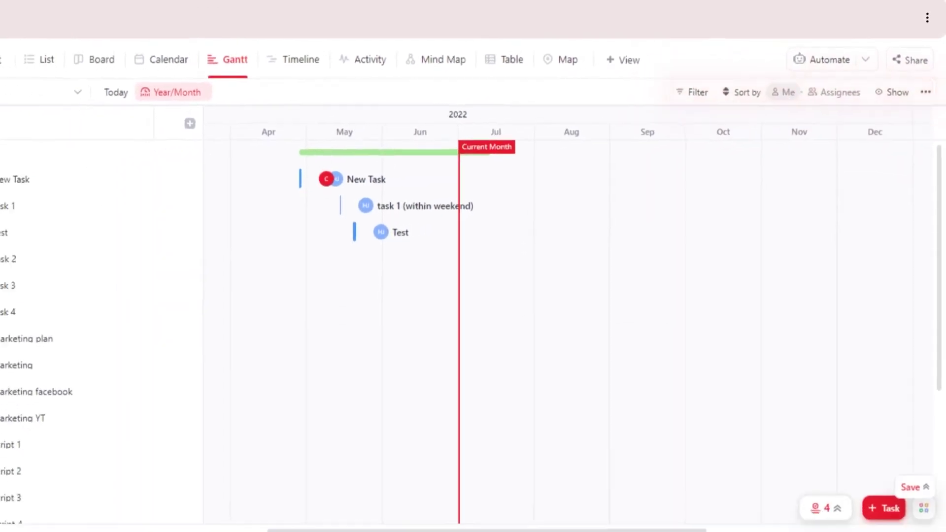
- Open the Timeline view and cycle its zoom through Day, Week and Month, ending on Week
click(357, 62)
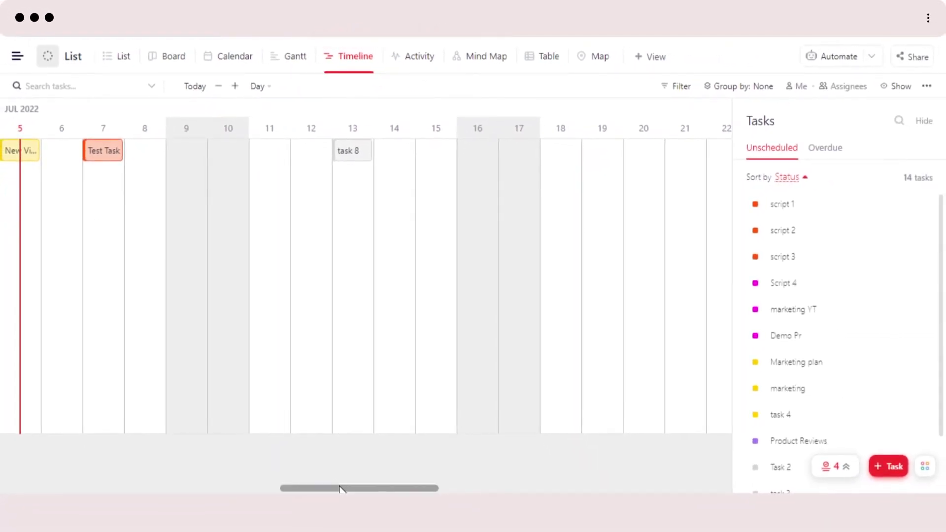
drag(343, 488, 298, 488)
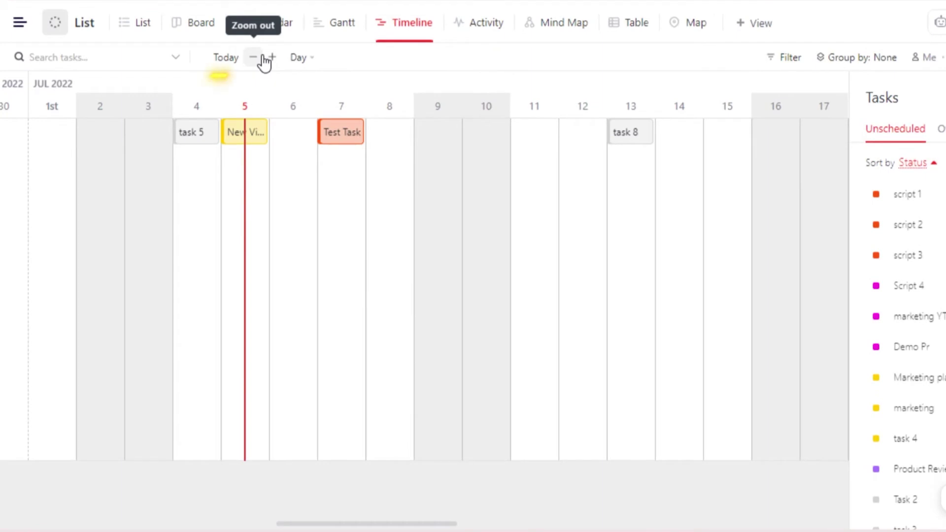
click(262, 56)
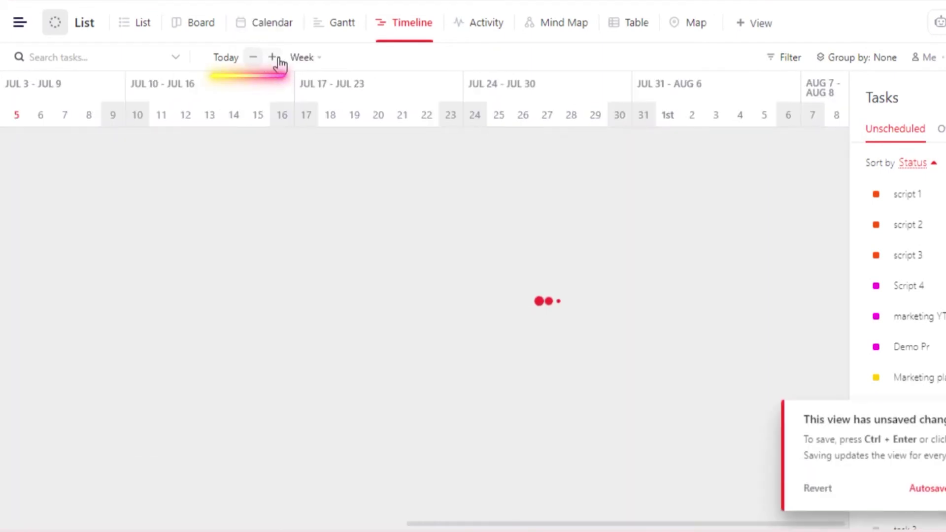
click(280, 61)
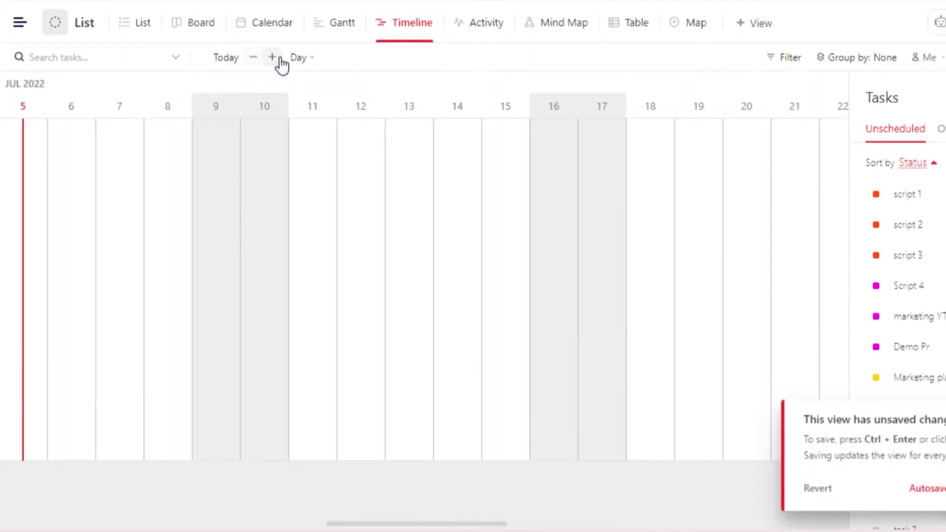
click(259, 61)
click(253, 57)
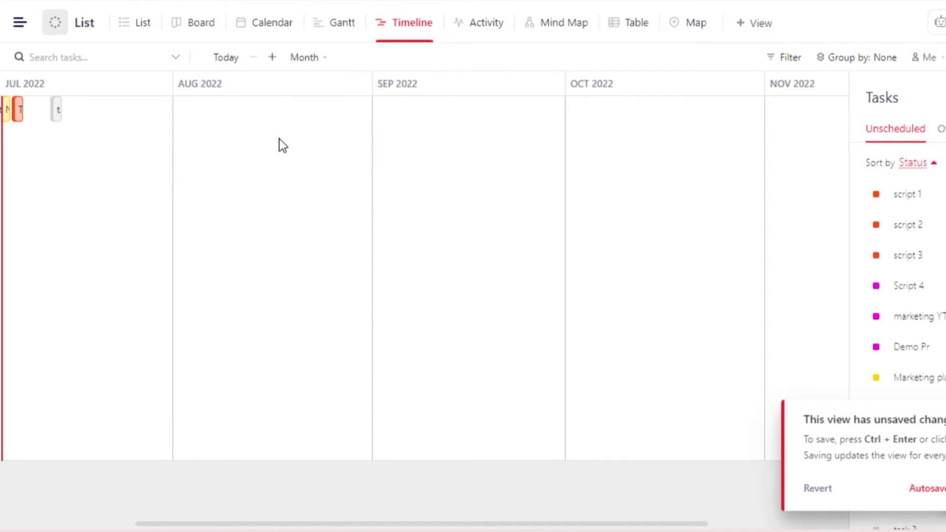
click(272, 59)
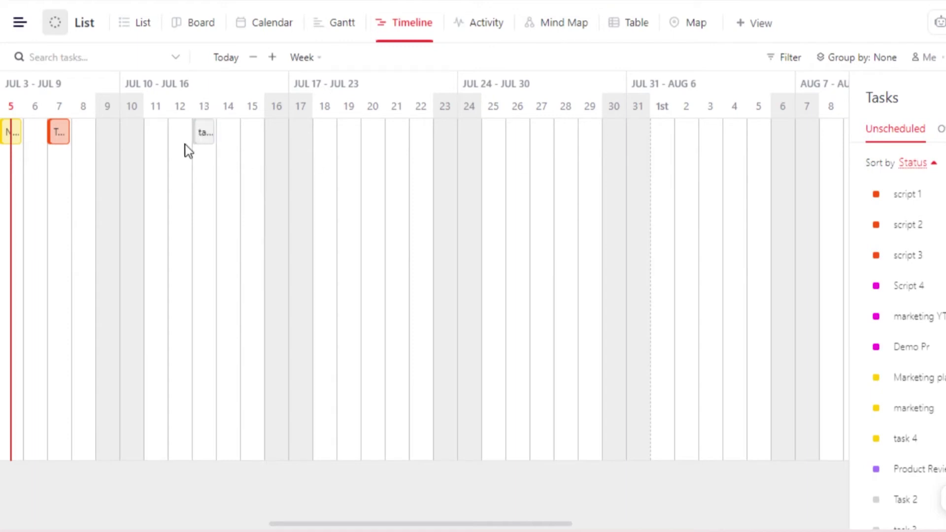
- Move task 8's start date to Jul 10 on the timeline
drag(168, 122, 139, 119)
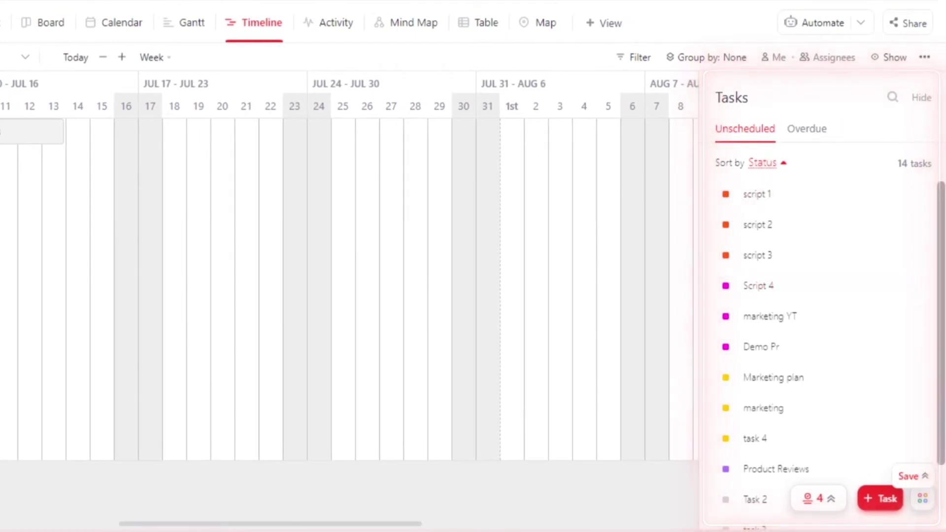
scroll(943, 224, down, 3)
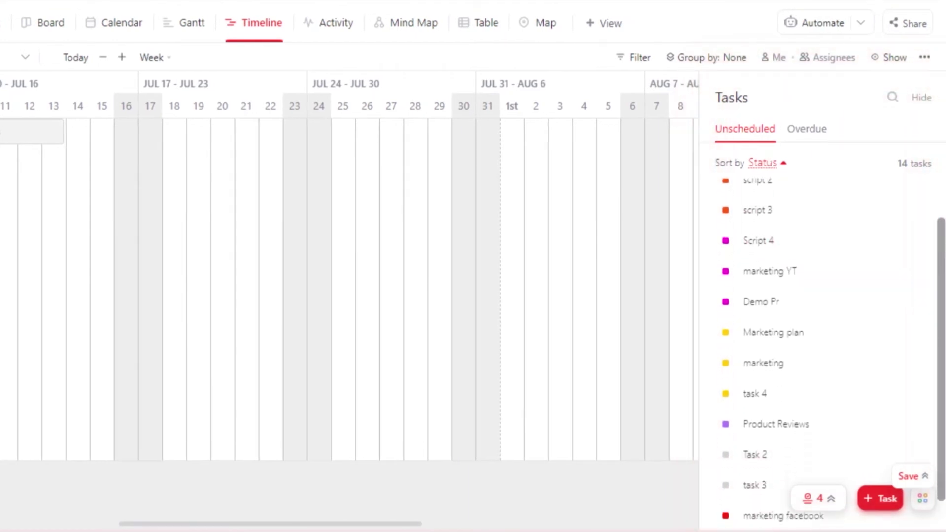
scroll(759, 205, up, 3)
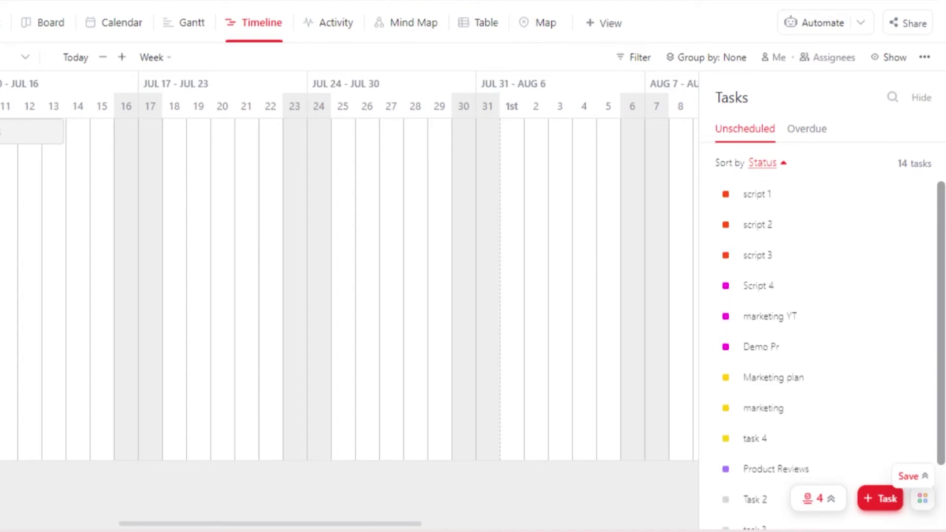
- Schedule script 1 on Jul 19, then Jul 22, try script 3, and list the 5 overdue tasks
click(750, 193)
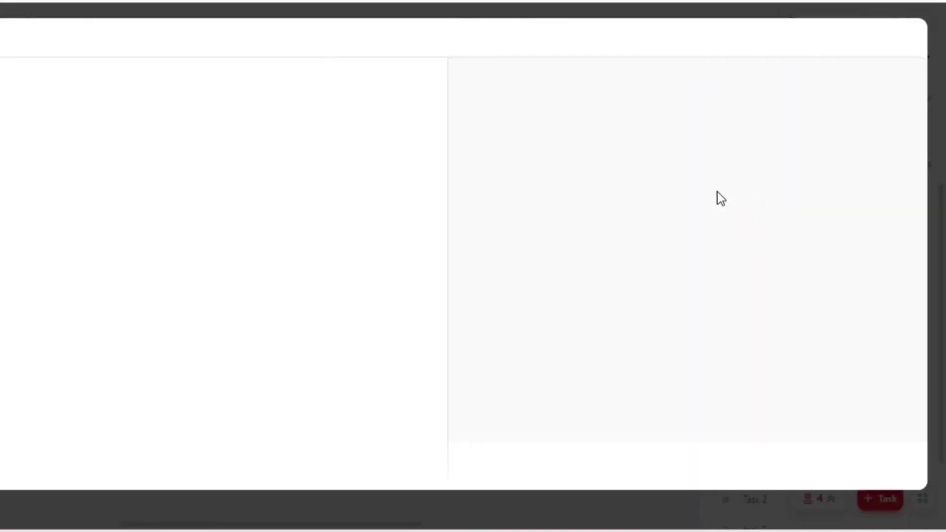
key(Escape)
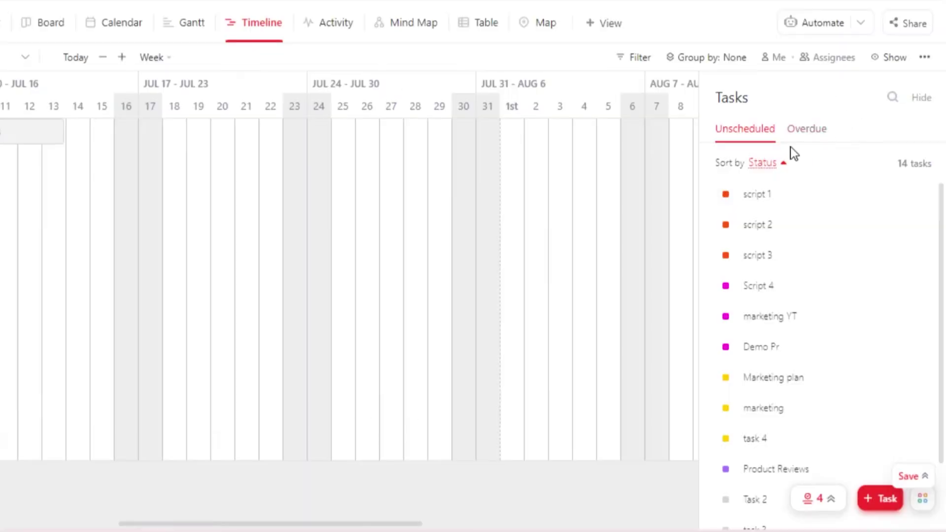
drag(714, 193, 201, 150)
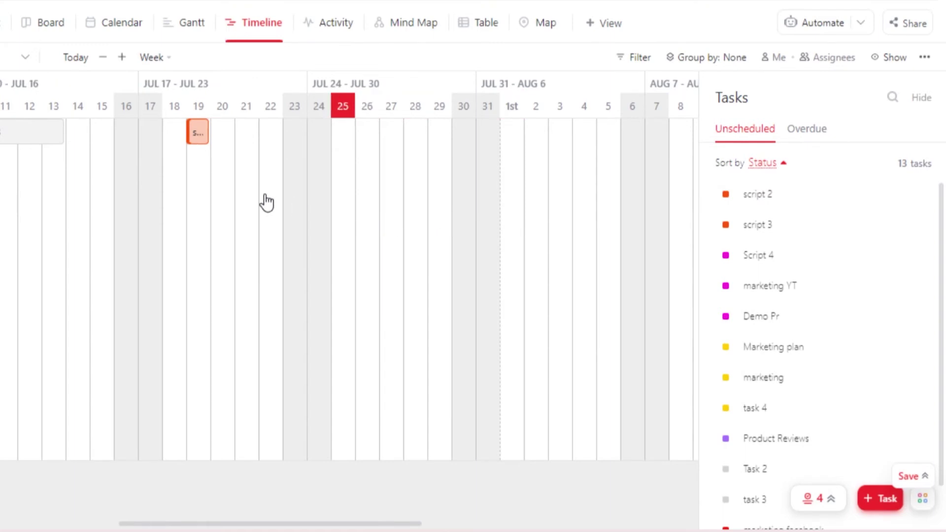
drag(261, 299, 271, 310)
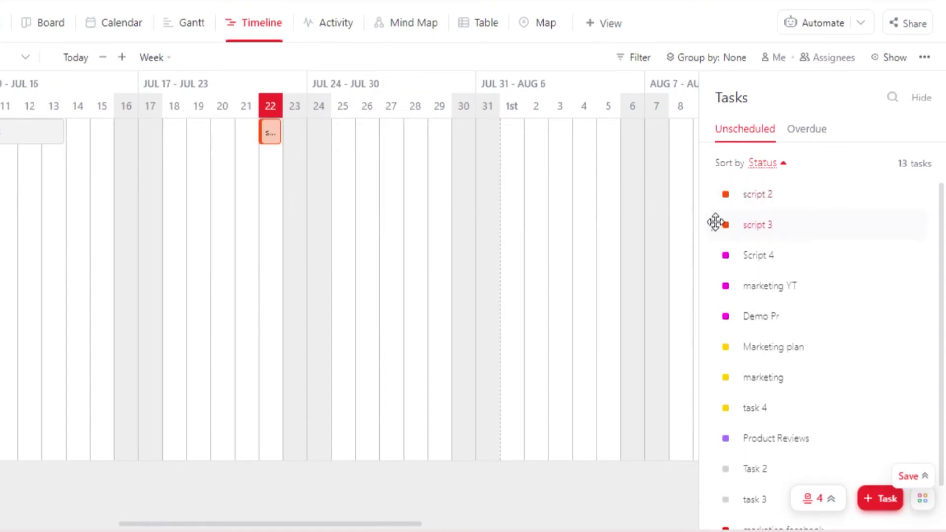
drag(667, 226, 392, 255)
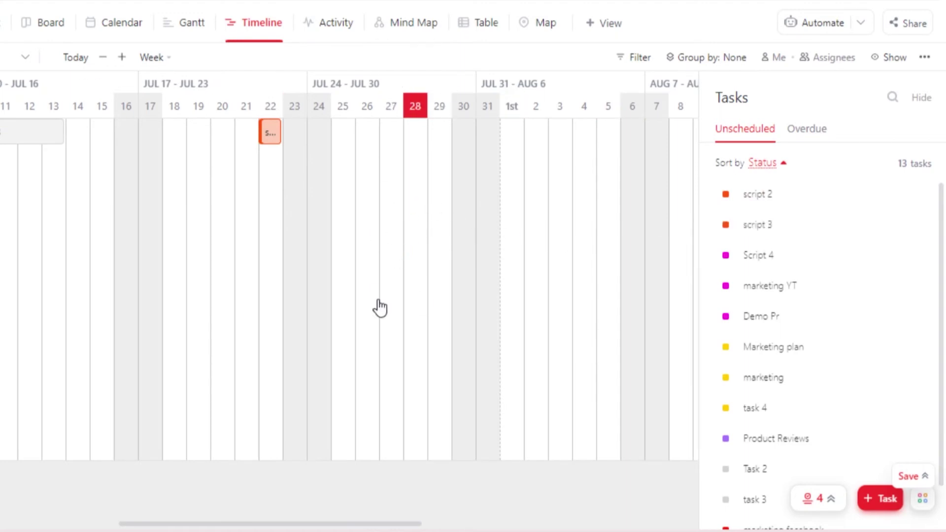
click(806, 141)
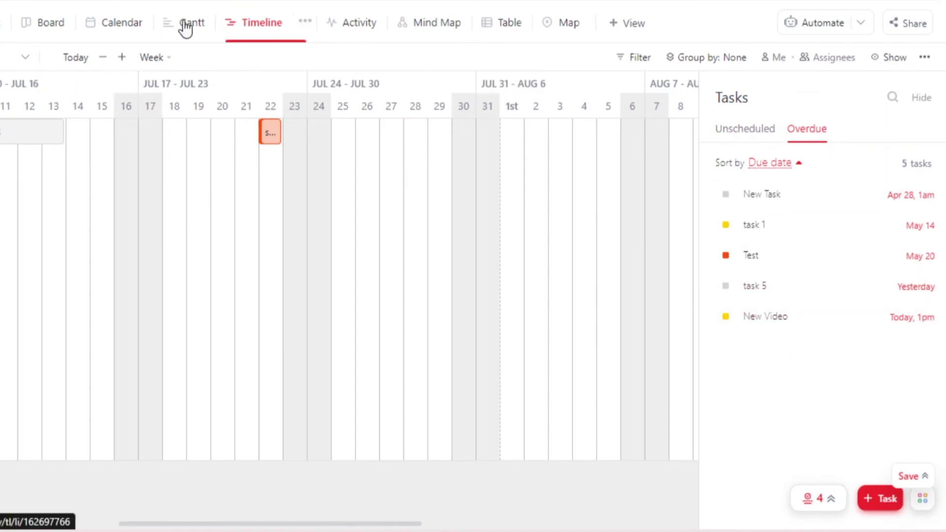
- Begin a new task from the Unscheduled list, keep List as its location, then discard it
click(730, 140)
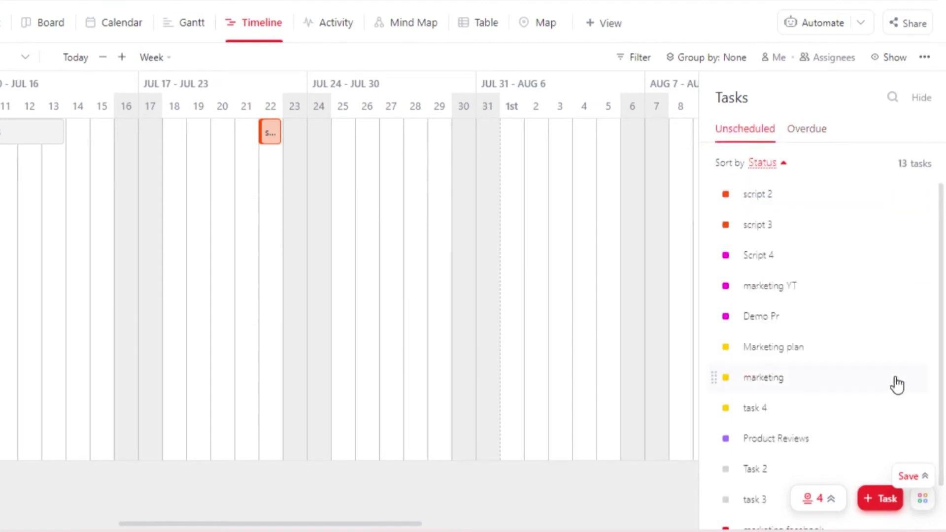
click(886, 499)
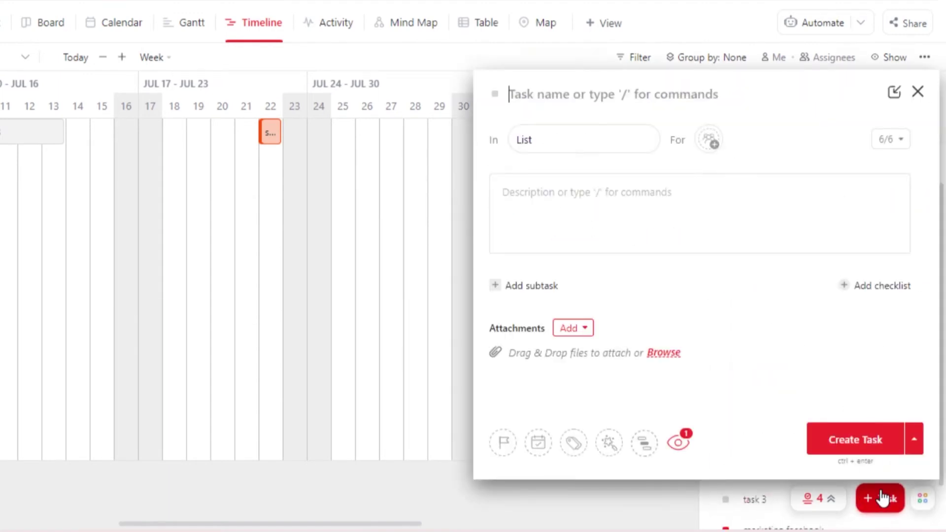
click(569, 147)
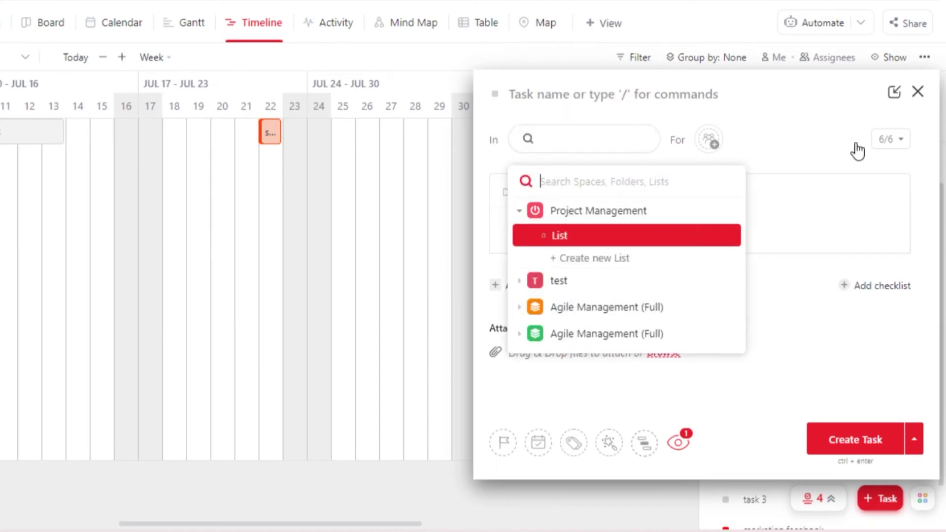
key(Return)
click(917, 93)
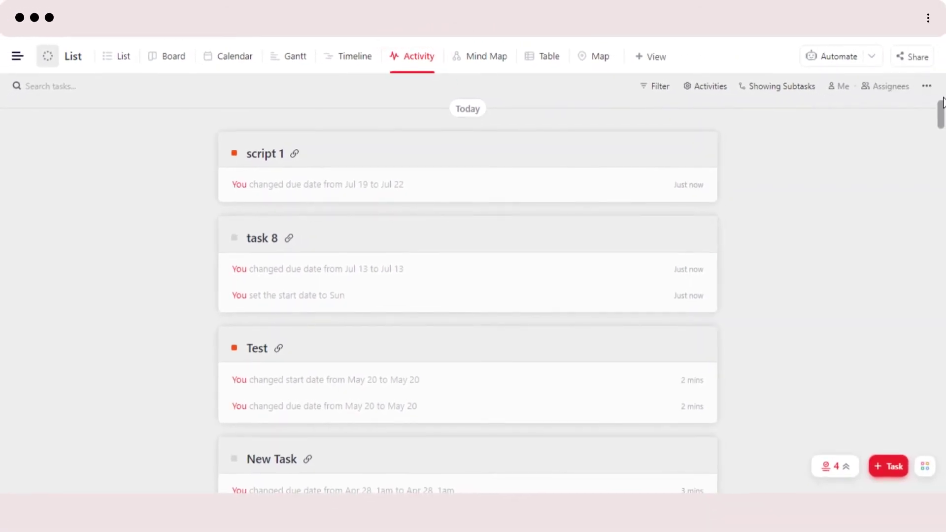
- Uncheck and recheck Email in the Activity feed's activity type filter, then close the filter
mouse_move(942, 113)
mouse_down()
mouse_move(941, 333)
mouse_move(940, 113)
mouse_up()
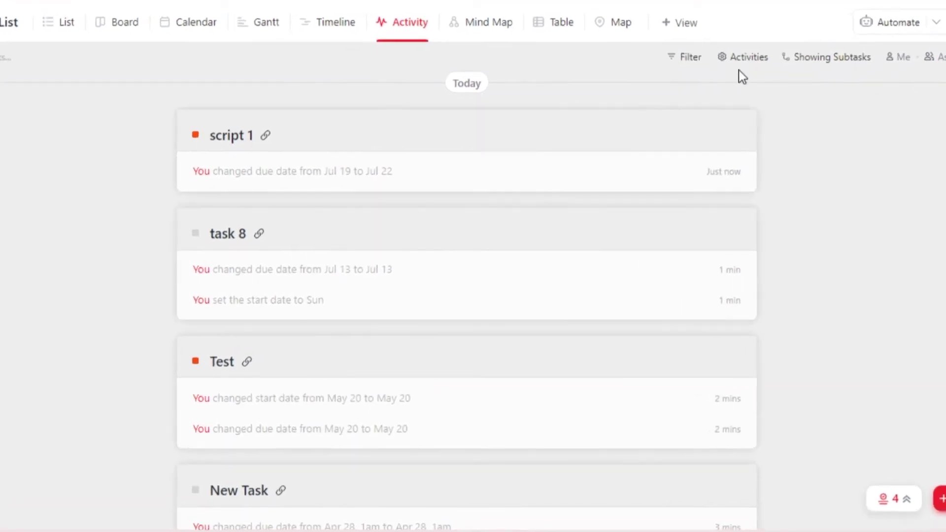
click(739, 57)
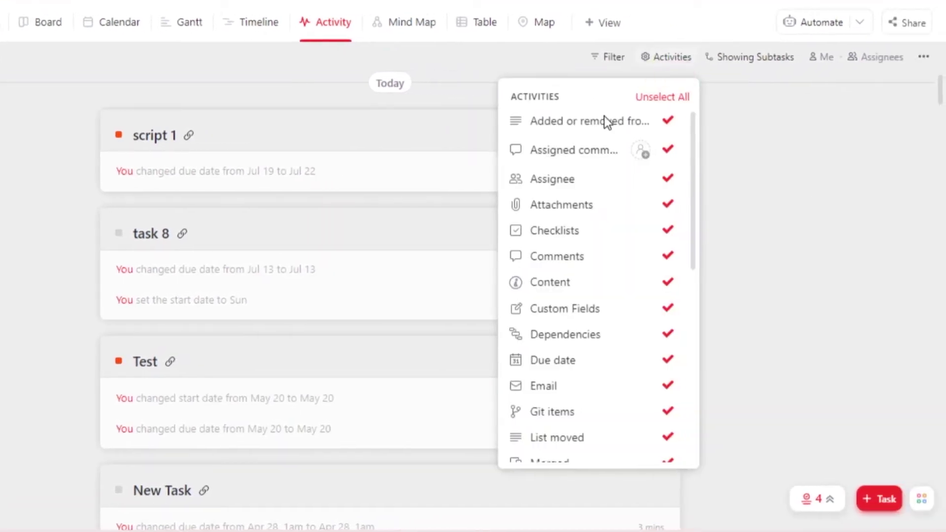
drag(691, 165, 695, 226)
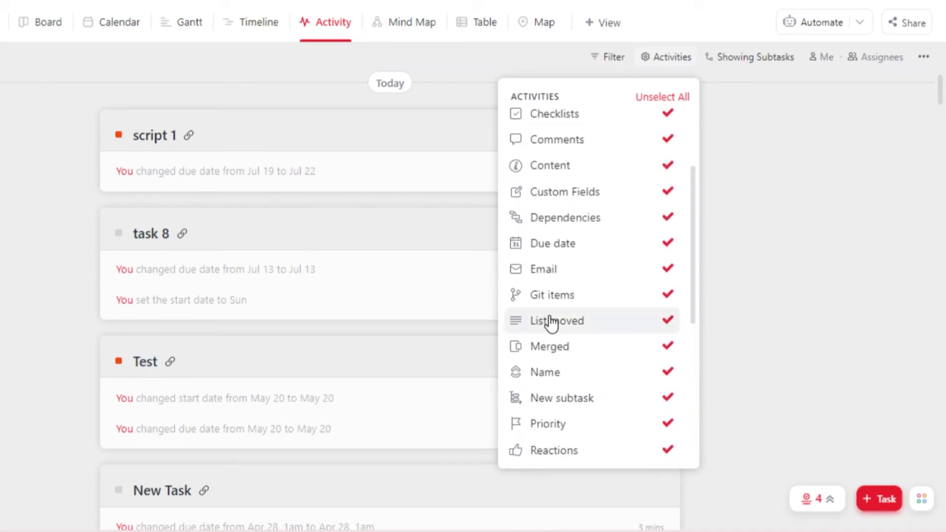
click(669, 269)
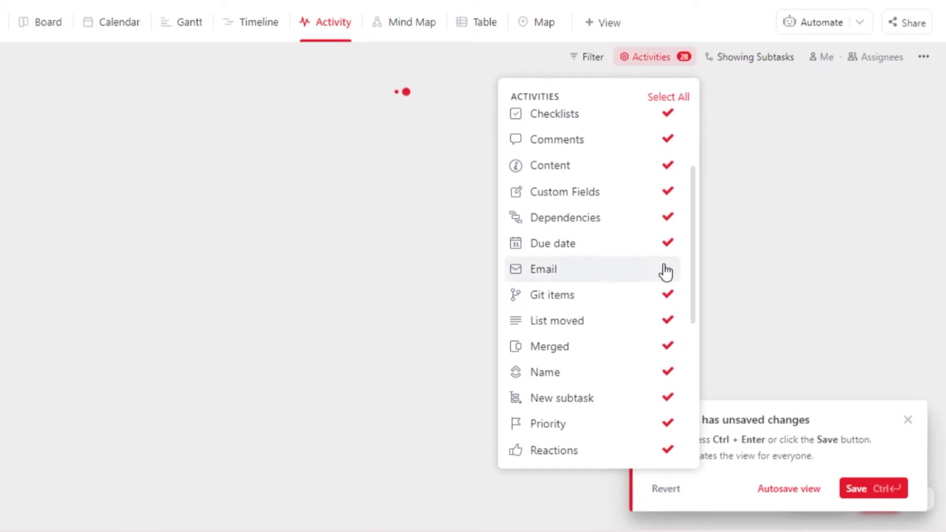
click(670, 268)
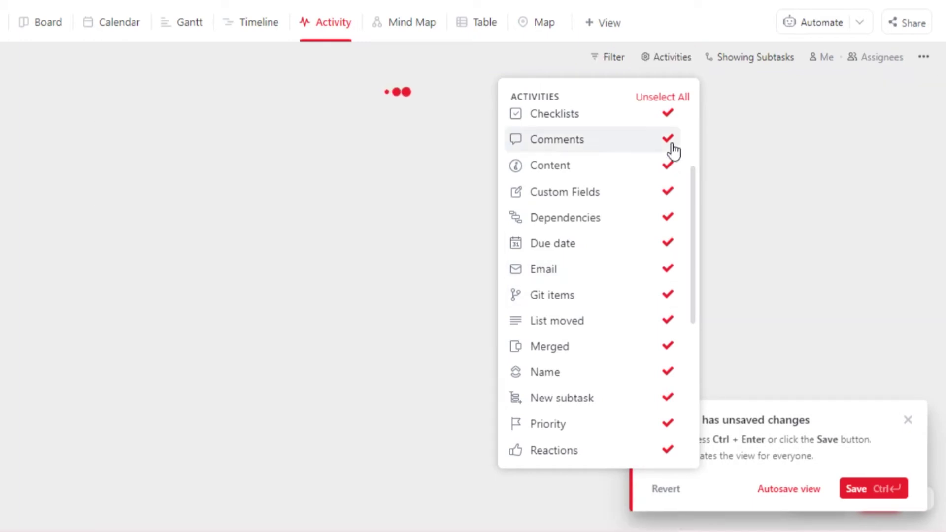
click(752, 121)
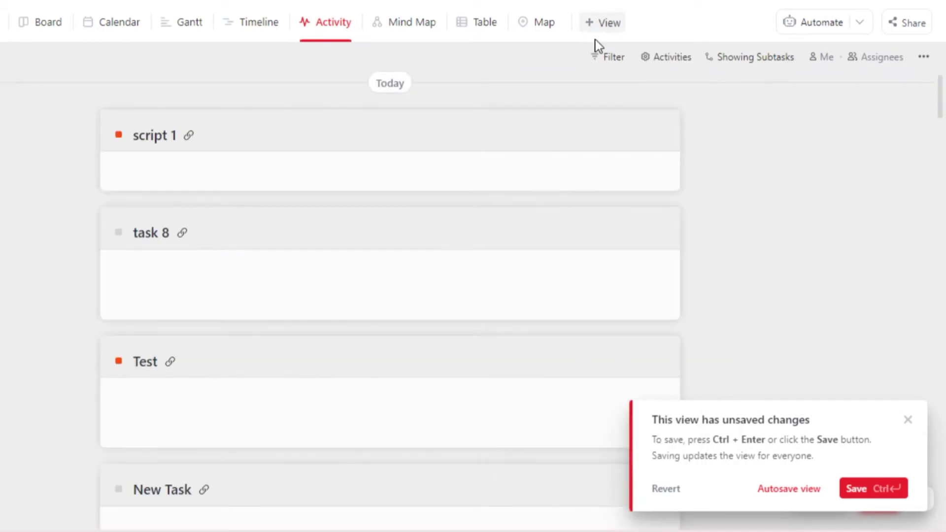
mouse_move(943, 96)
mouse_down()
mouse_move(944, 308)
mouse_move(943, 88)
mouse_up()
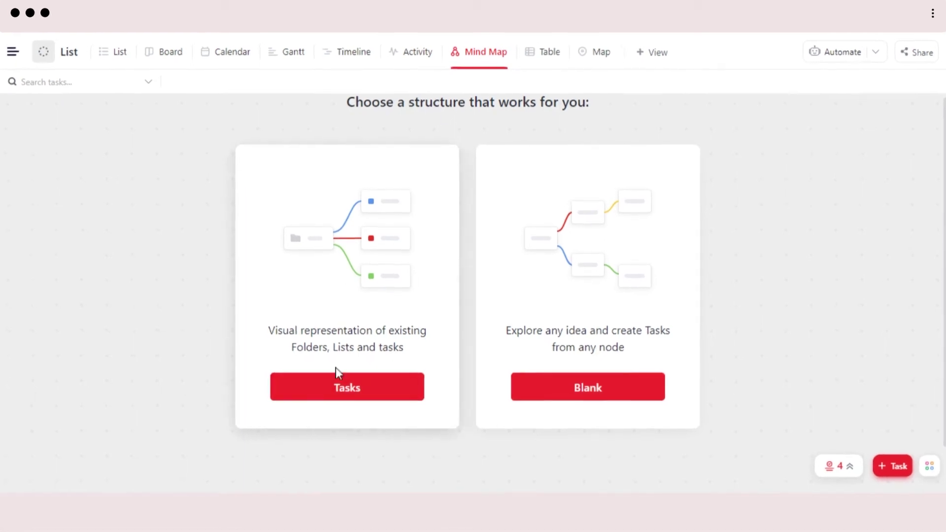
- Build the mind map from the existing tasks and save the view
click(319, 414)
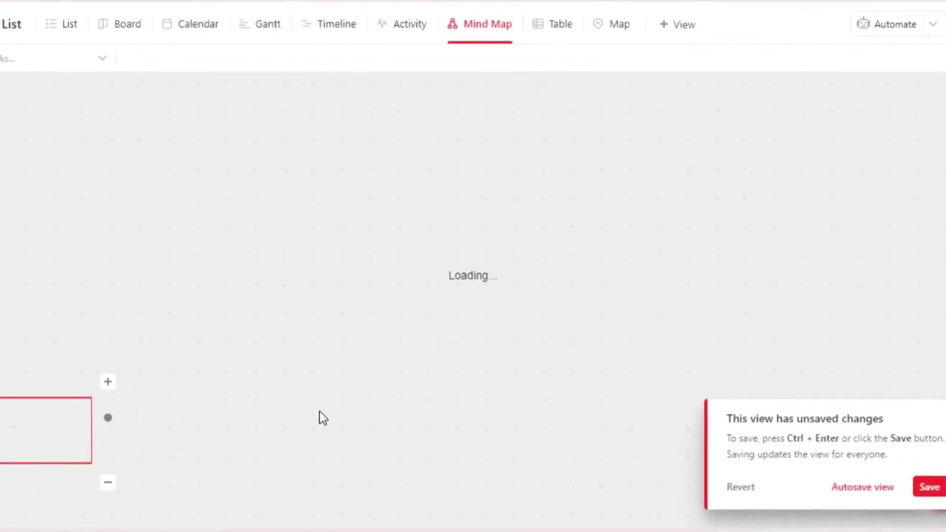
key(ctrl+Return)
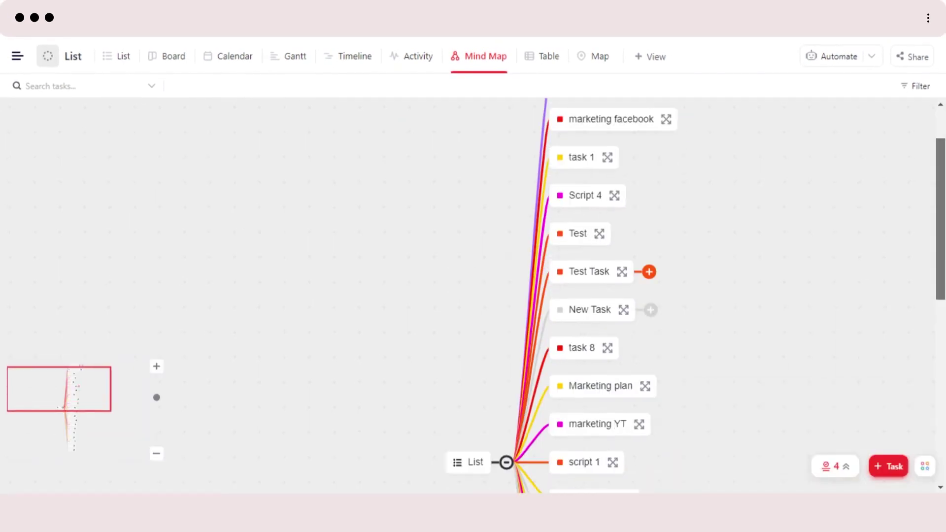
scroll(567, 296, down, 3)
scroll(567, 296, up, 7)
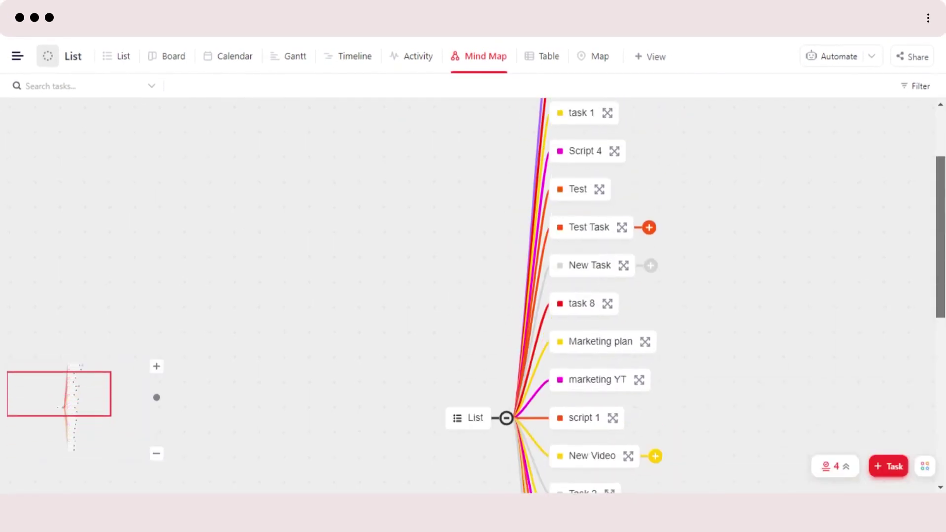
scroll(365, 197, up, 1)
scroll(365, 196, down, 4)
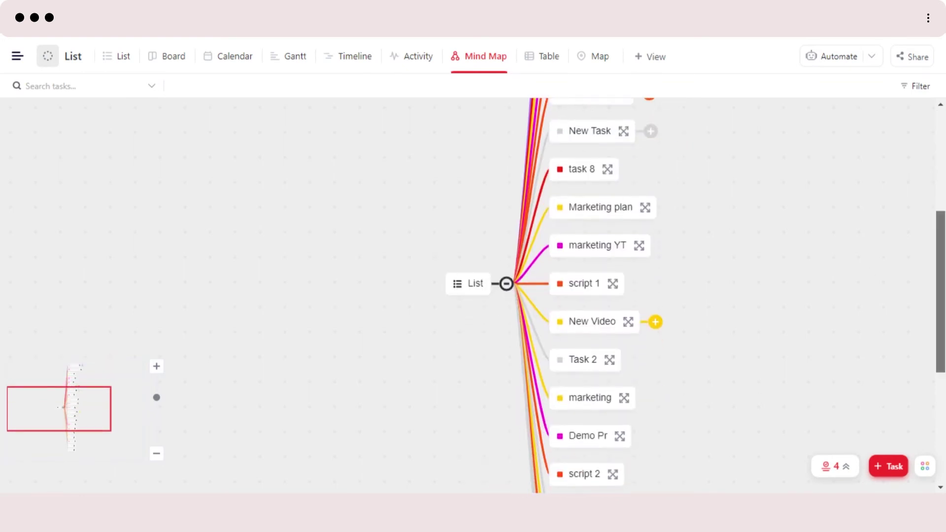
scroll(462, 270, up, 5)
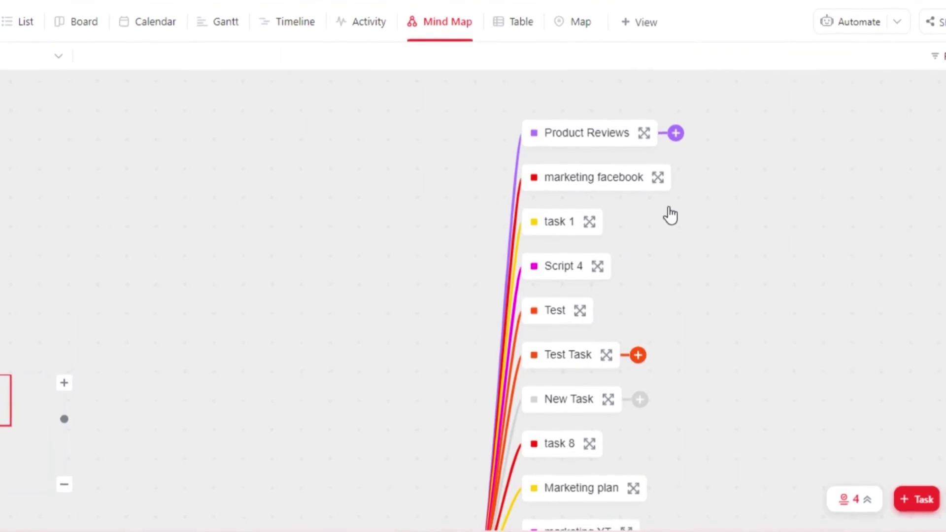
scroll(528, 301, down, 10)
scroll(527, 301, up, 6)
scroll(528, 300, up, 4)
scroll(527, 300, down, 10)
scroll(547, 276, down, 1)
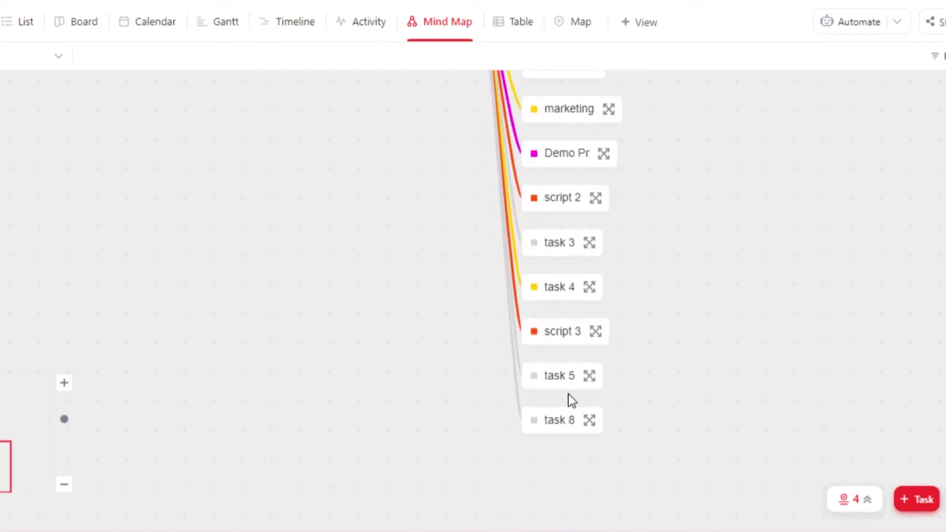
scroll(527, 300, up, 9)
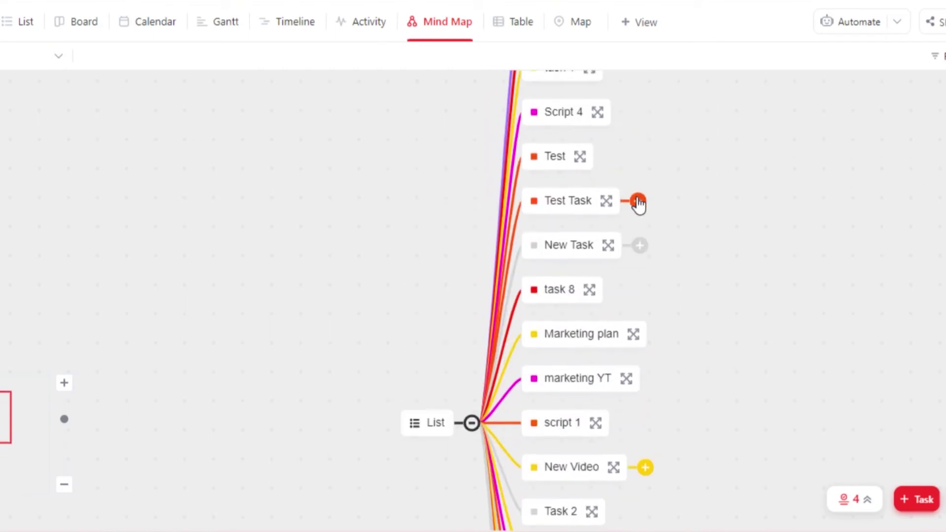
- Expand Test Task to reveal its Test subtask node, then clear the selection
click(638, 201)
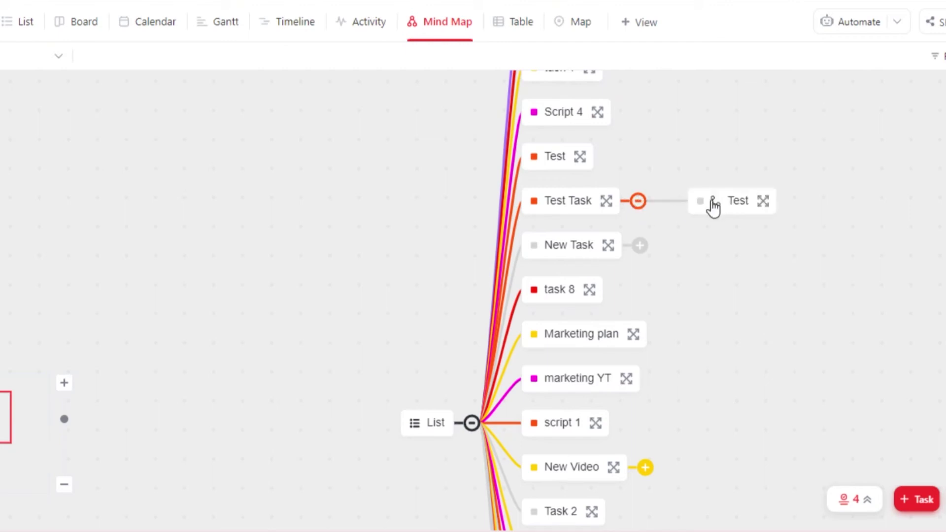
click(709, 209)
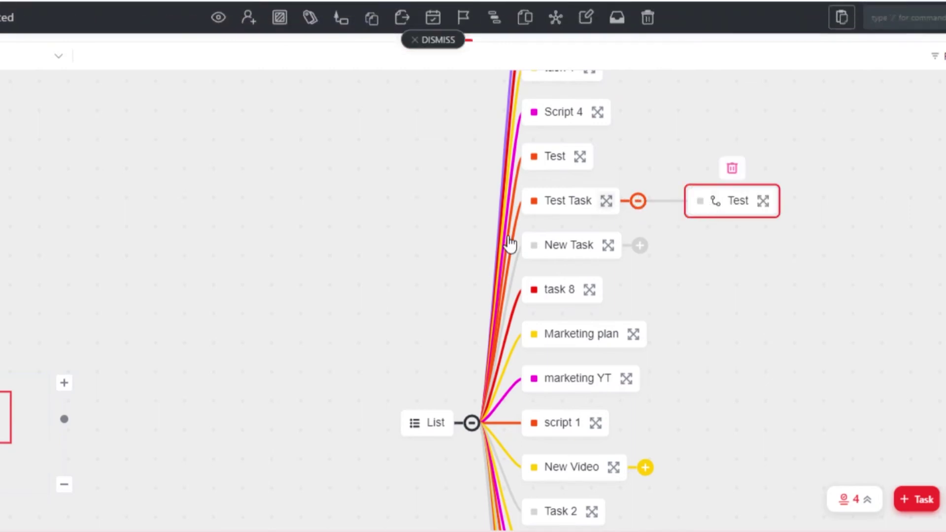
click(750, 264)
scroll(750, 264, up, 3)
scroll(751, 264, down, 10)
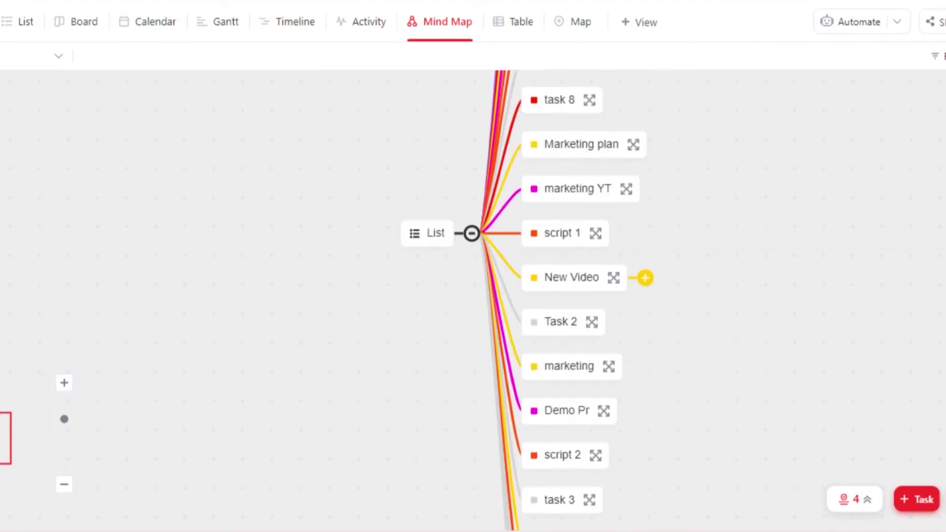
scroll(567, 296, down, 2)
scroll(566, 295, up, 10)
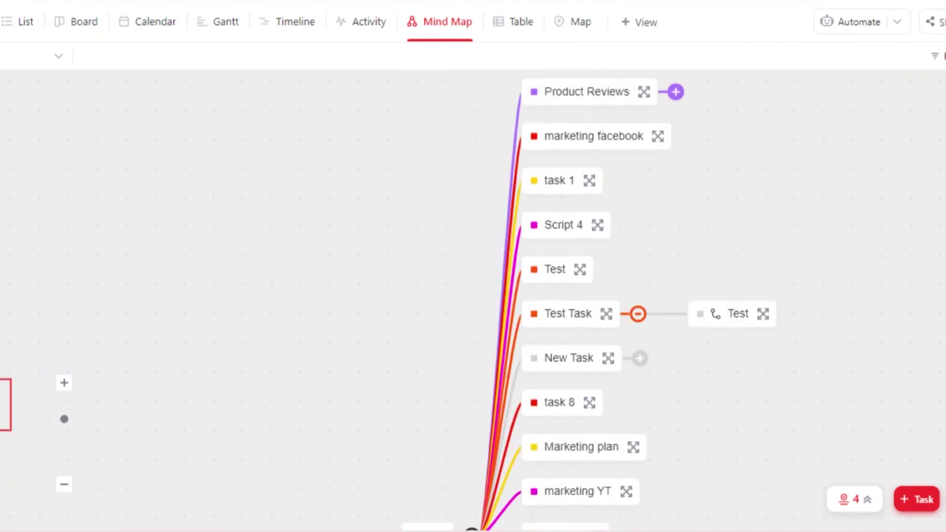
scroll(566, 296, down, 10)
scroll(567, 295, up, 5)
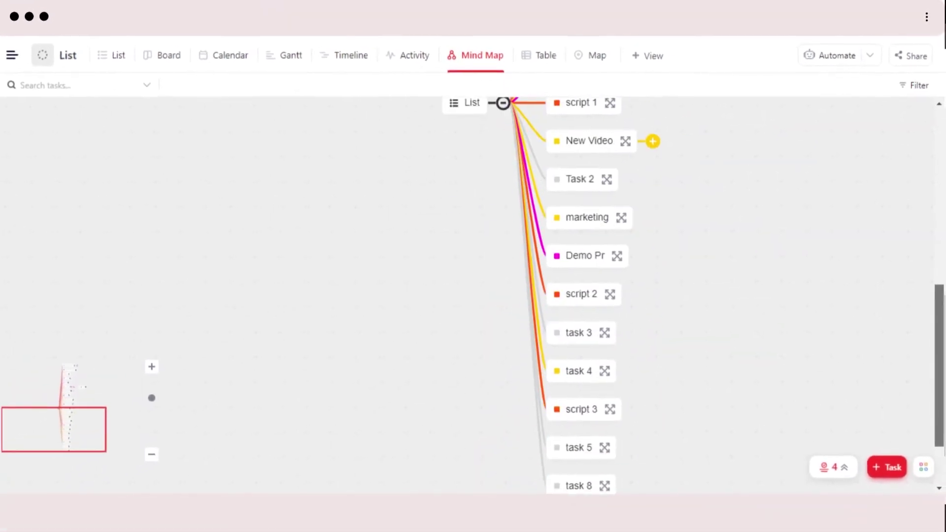
scroll(567, 296, up, 5)
scroll(566, 296, down, 10)
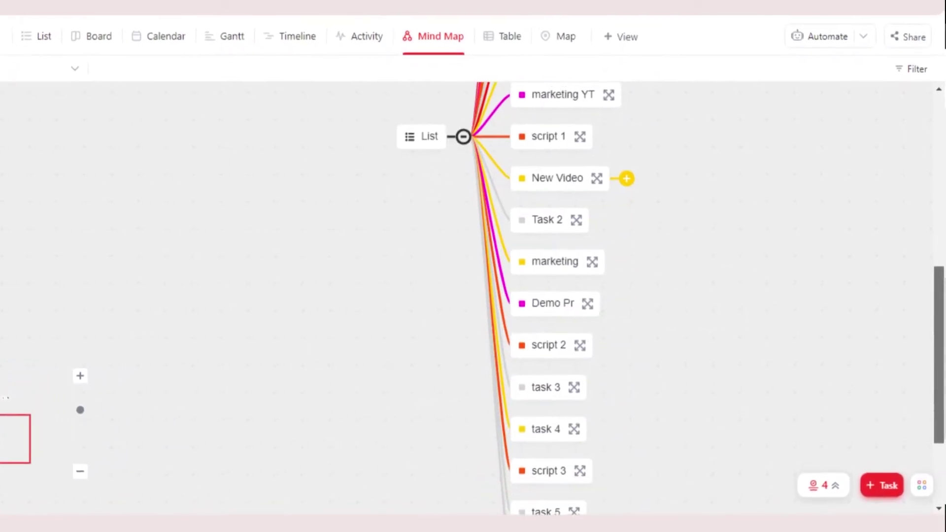
scroll(424, 177, down, 2)
scroll(423, 176, up, 10)
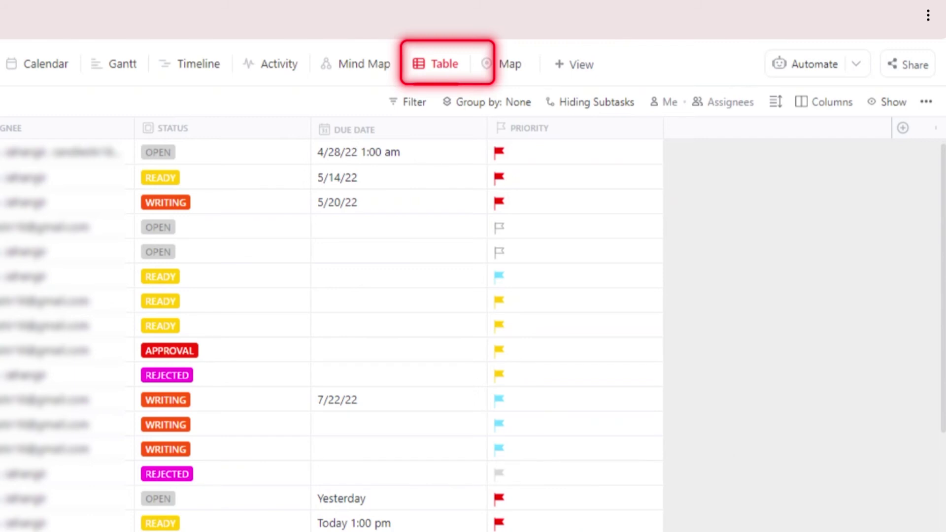
- Bring up the table's new-column field types, such as Dropdown, Text, Date, Files and Location
scroll(753, 164, down, 3)
scroll(753, 164, up, 3)
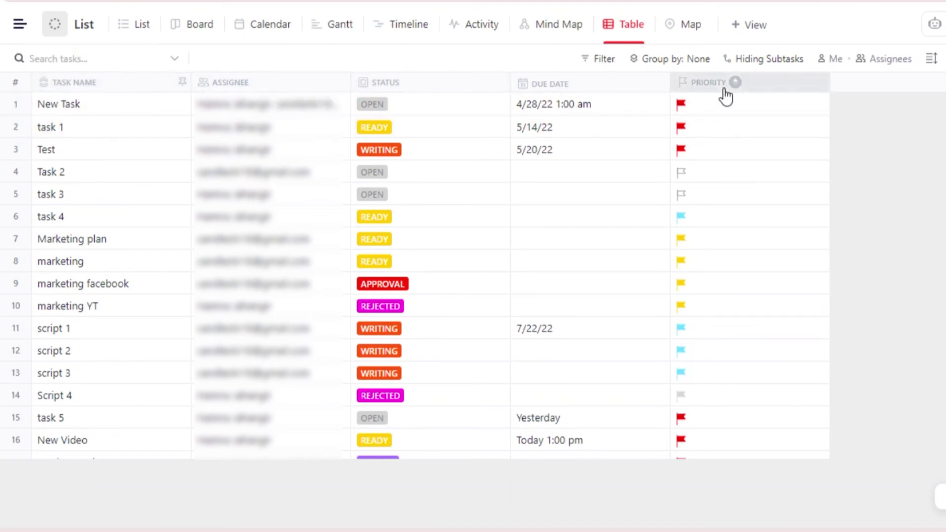
click(909, 84)
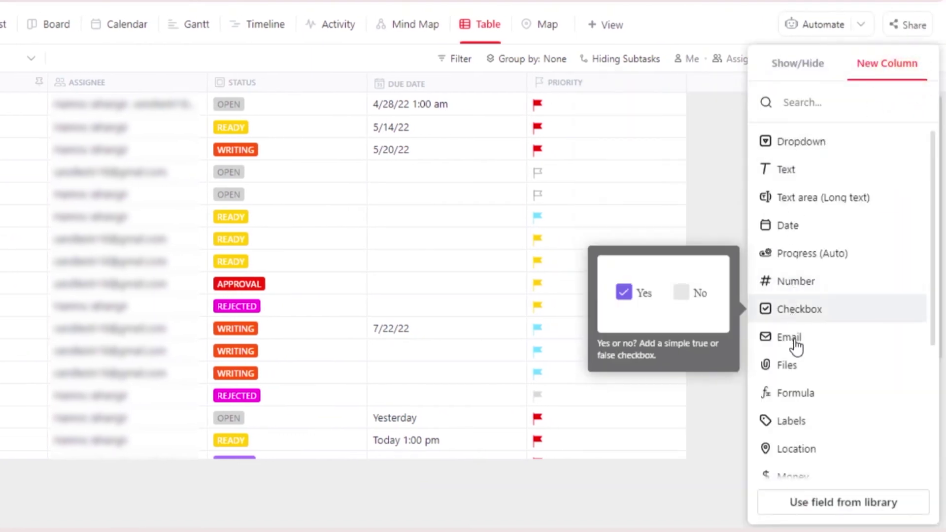
- Add a Files-type column named 'Test', then select the task 3 name and Task 2 status cells
click(794, 365)
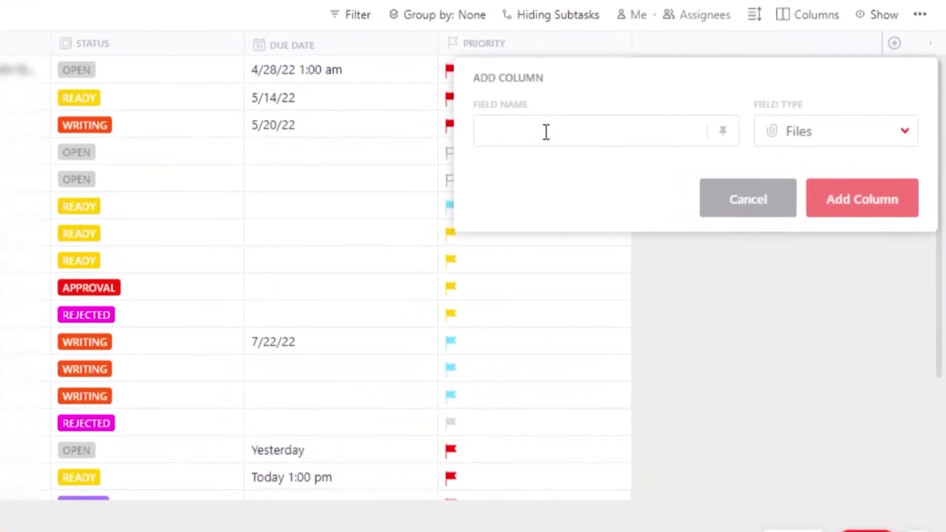
text(Test)
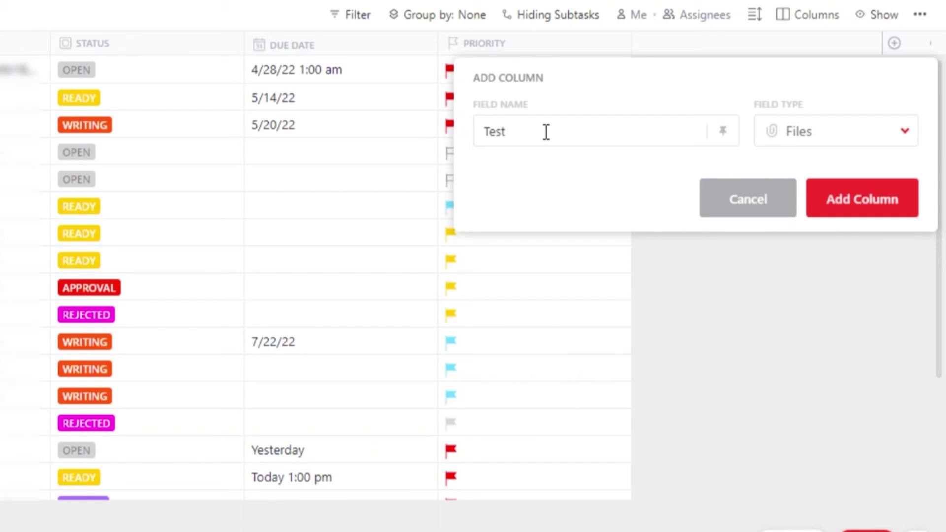
click(895, 223)
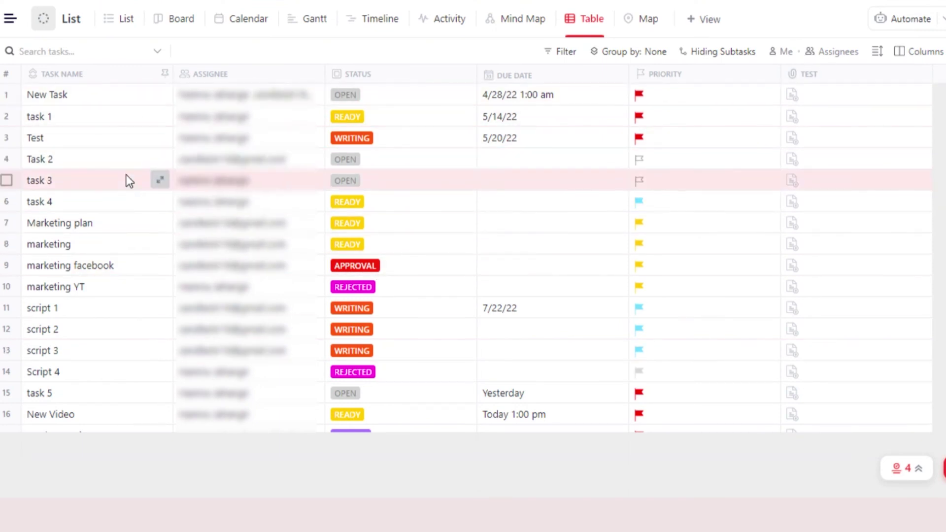
click(167, 182)
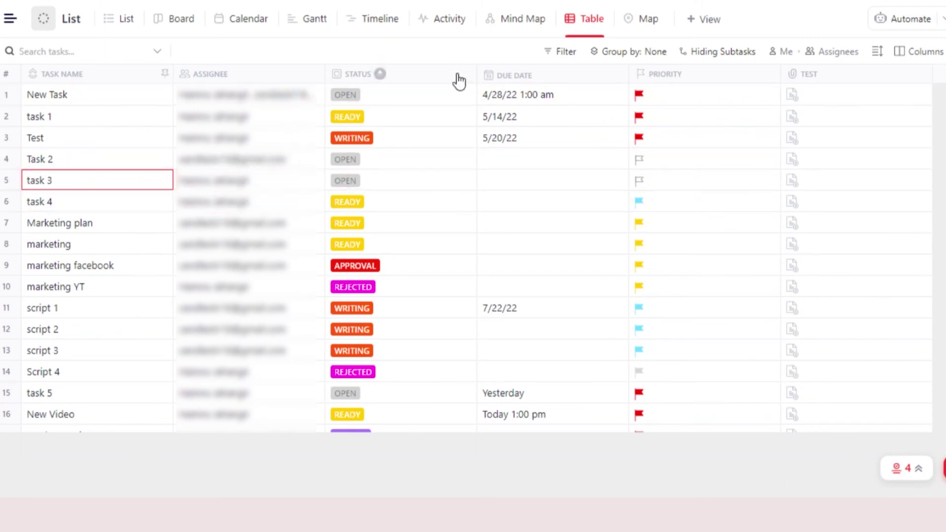
click(356, 165)
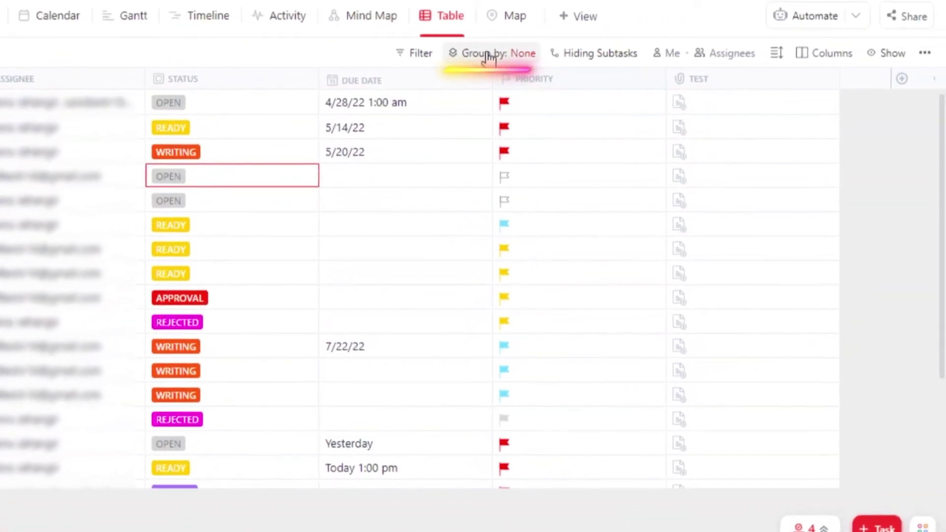
click(487, 54)
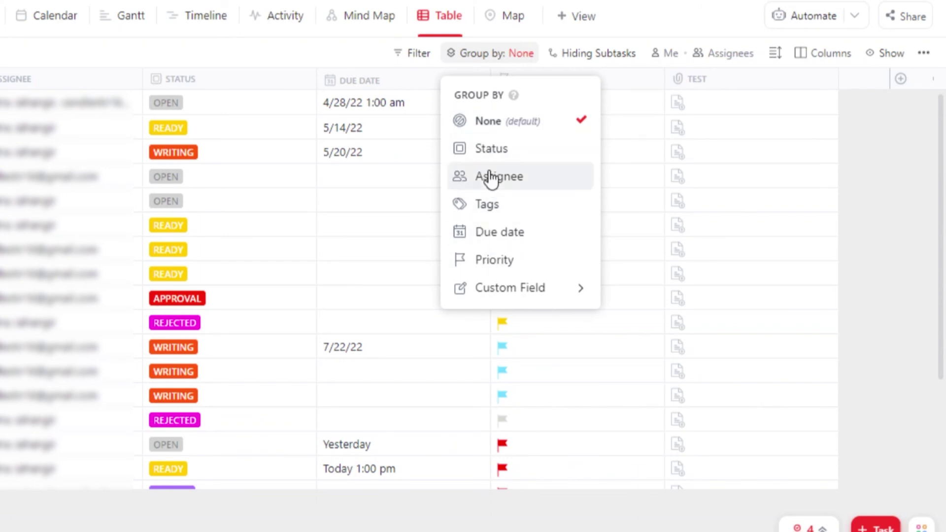
click(918, 178)
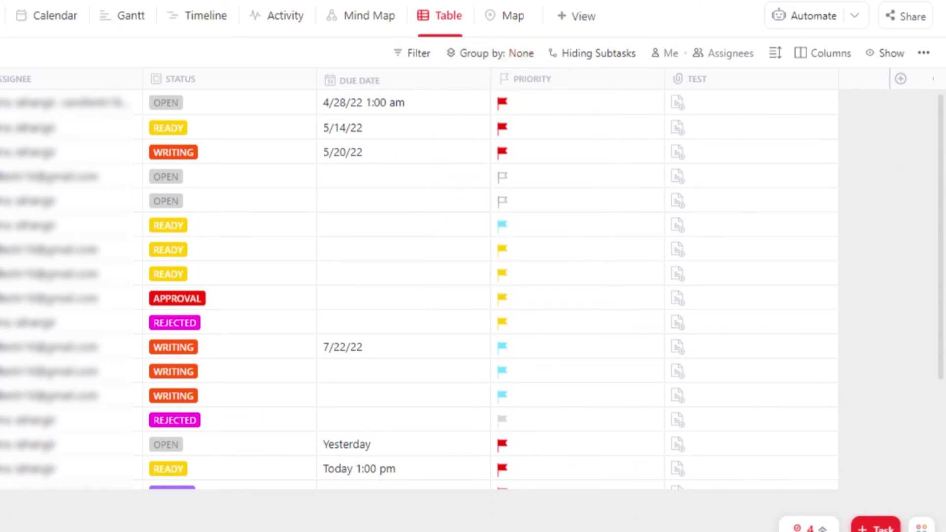
scroll(935, 127, down, 3)
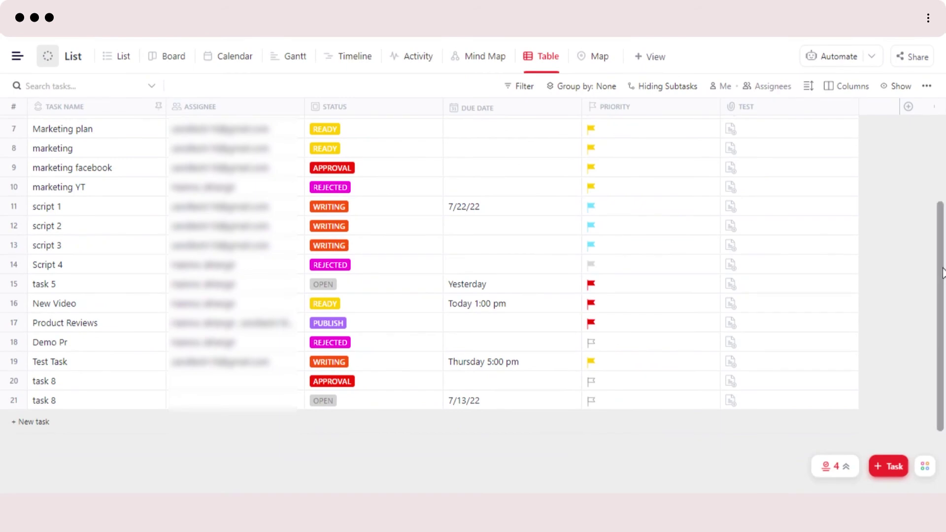
scroll(728, 114, up, 3)
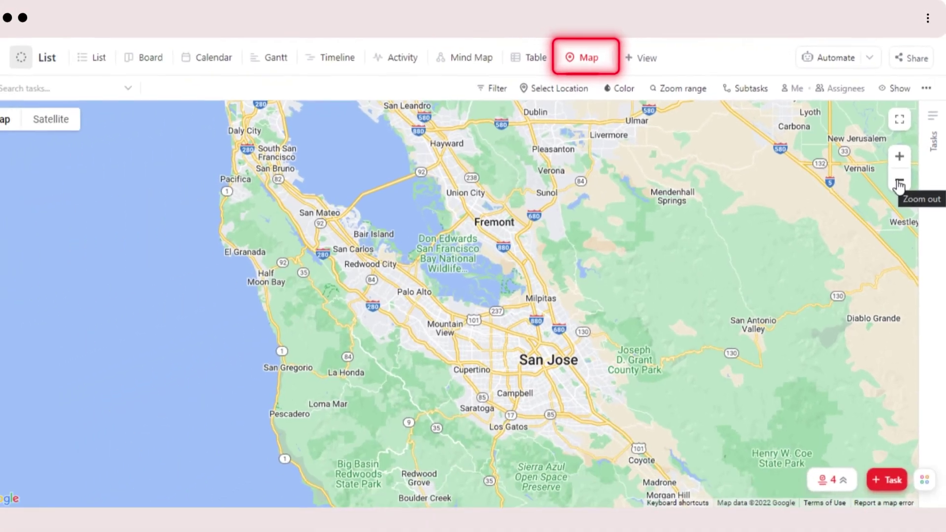
- Zoom the Map view out to the wider San Jose and Bay Area region
click(901, 179)
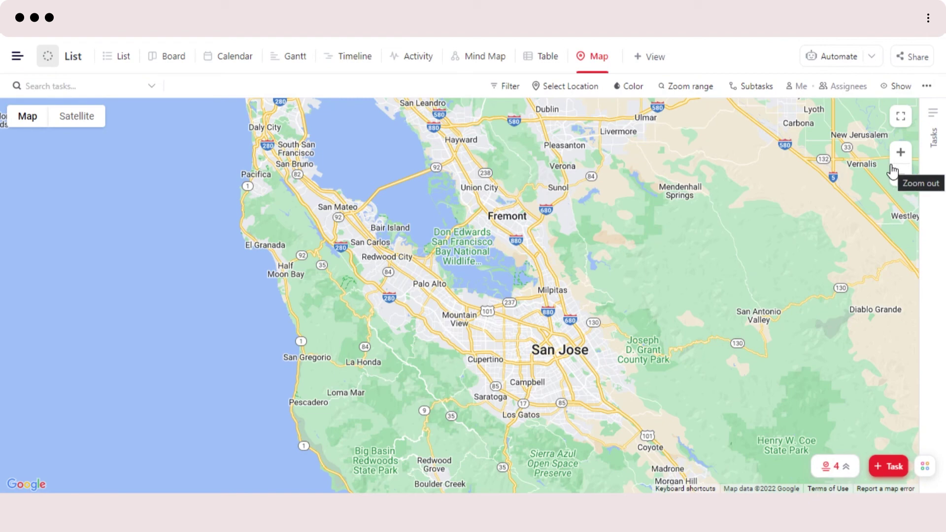
- Create a map location field named 'NewYork' and pan toward Stockton, San Jose and Tracy
click(569, 87)
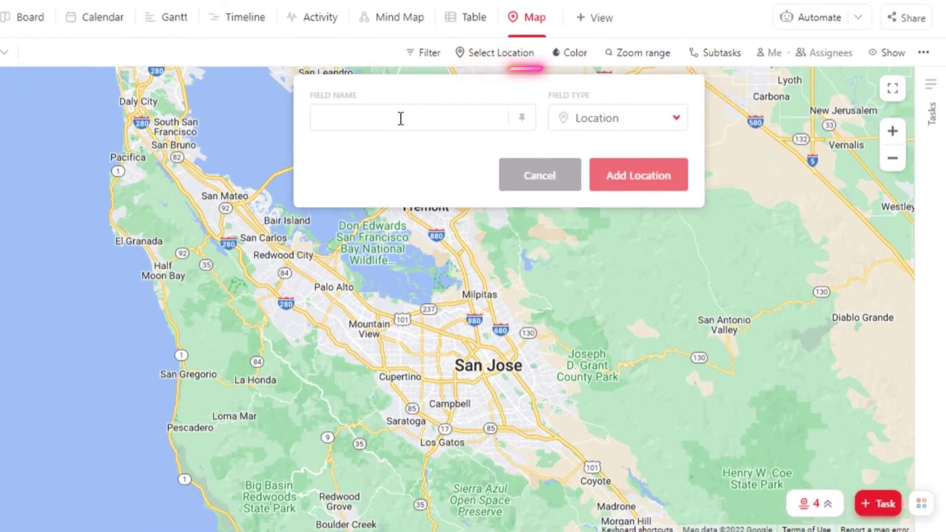
text(NewYork)
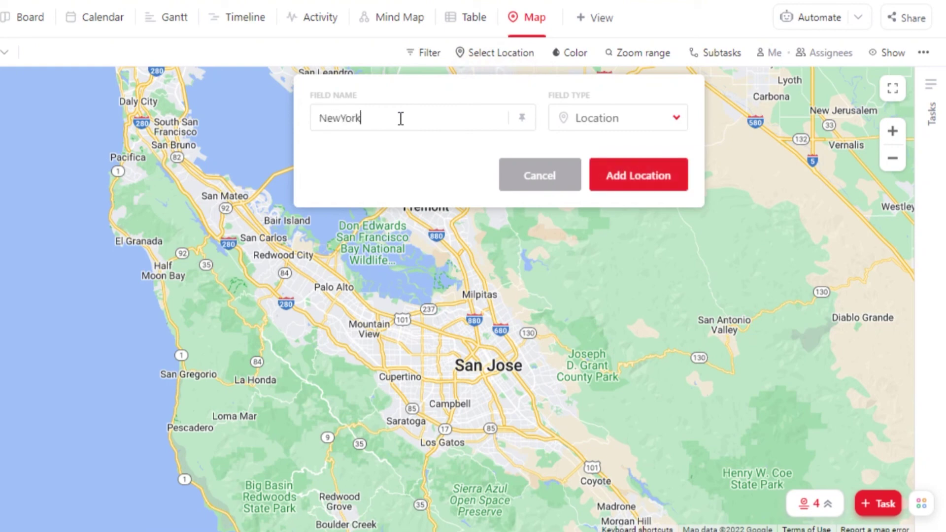
click(628, 183)
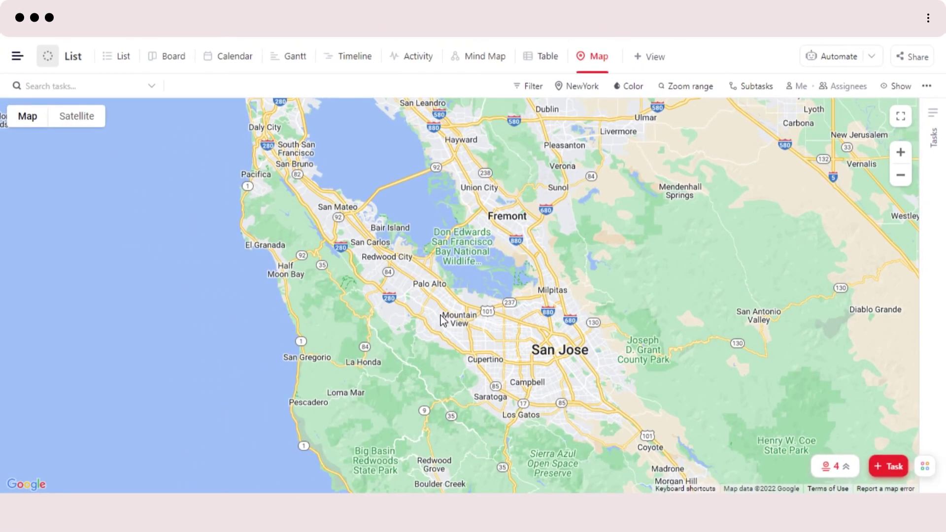
drag(441, 320, 195, 310)
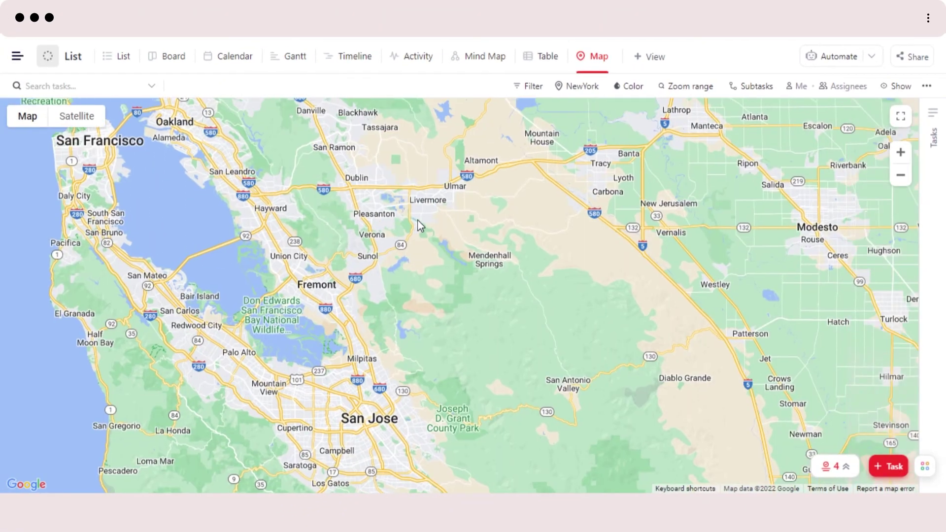
drag(417, 220, 414, 466)
drag(363, 309, 492, 84)
drag(316, 197, 166, 366)
drag(446, 249, 464, 241)
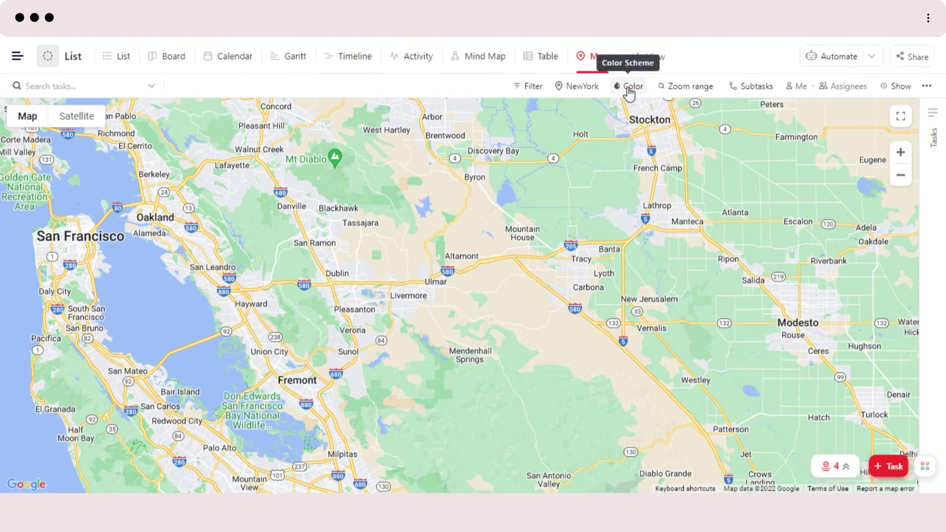
- Open and close the map's colour options, then pan north to Suisun Bay and back to San Jose
click(628, 89)
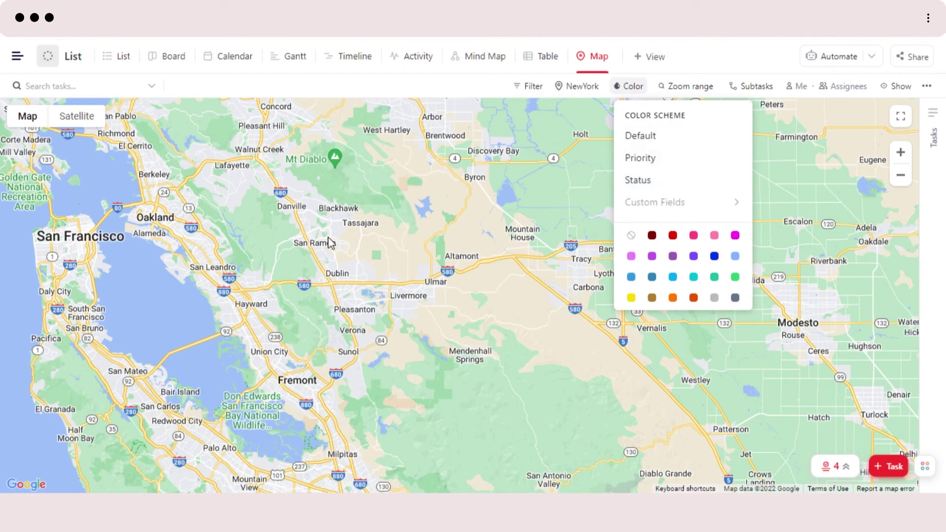
click(318, 280)
drag(275, 263, 405, 274)
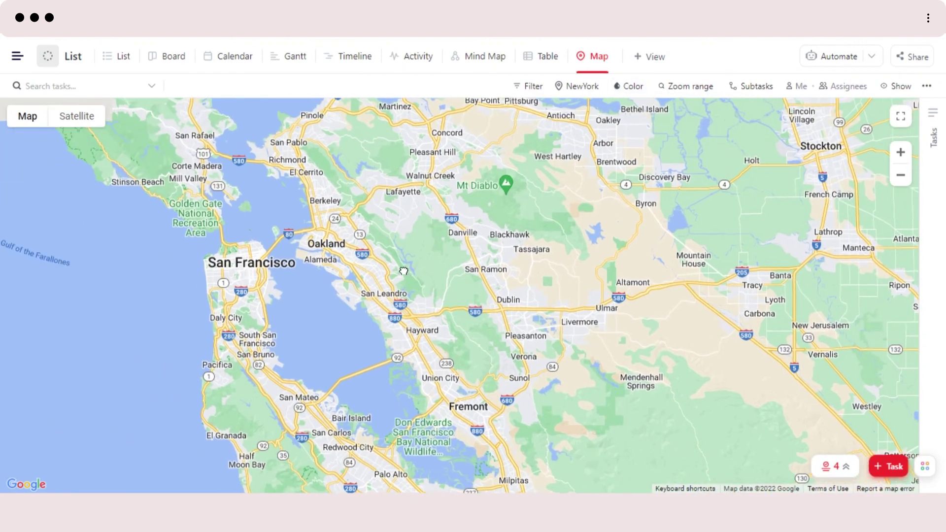
drag(268, 183, 280, 387)
drag(471, 228, 382, 147)
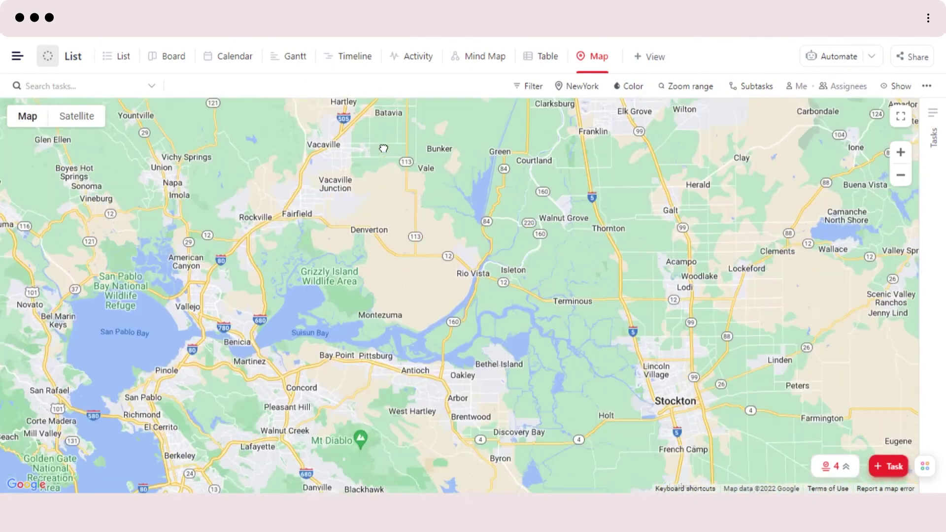
drag(428, 468, 401, 320)
drag(394, 463, 498, 243)
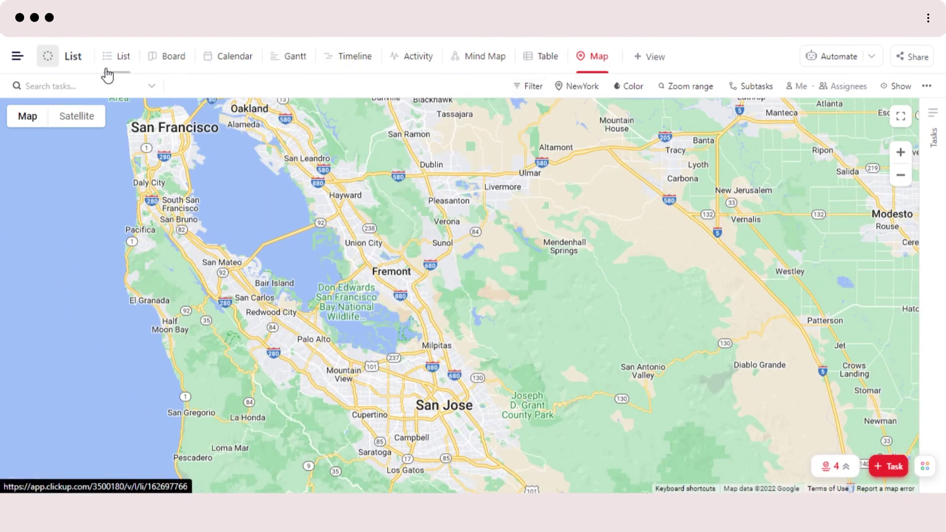
- Show the list as a Board and scroll across its Open through Rejected status columns
click(149, 65)
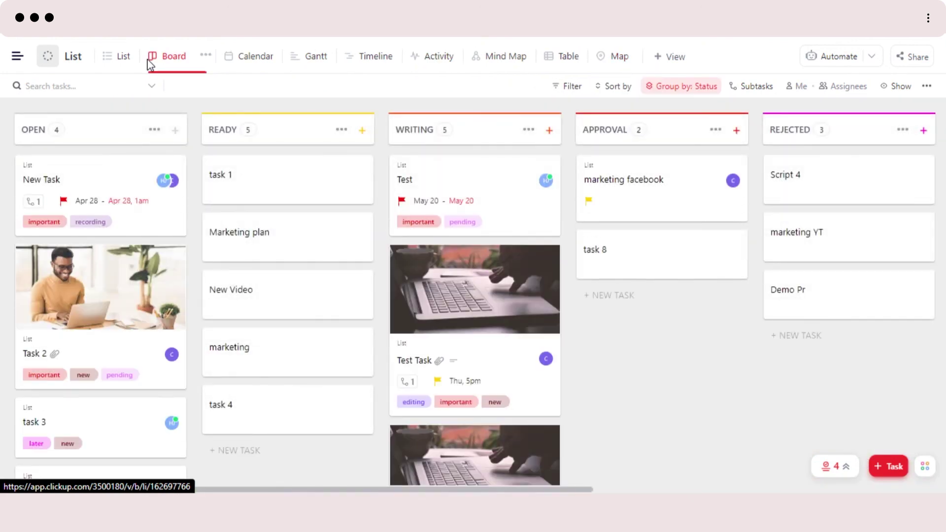
drag(258, 489, 165, 480)
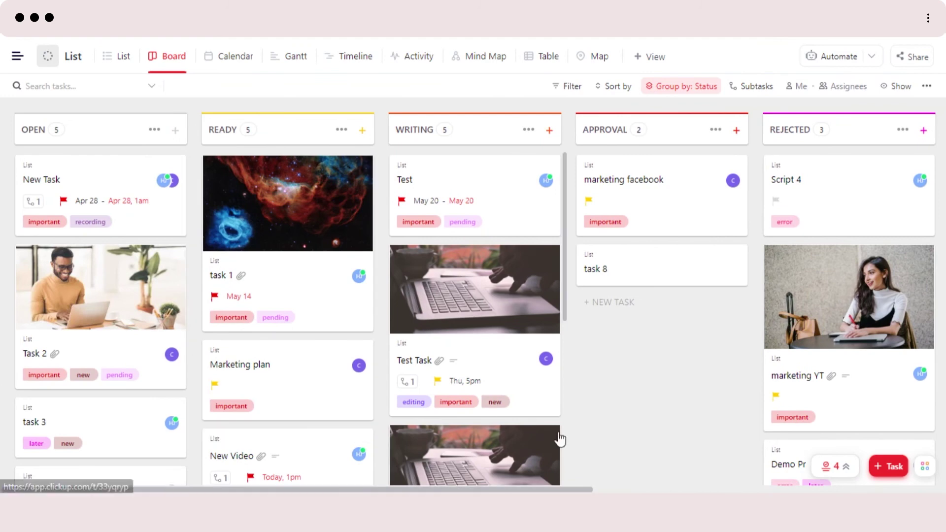